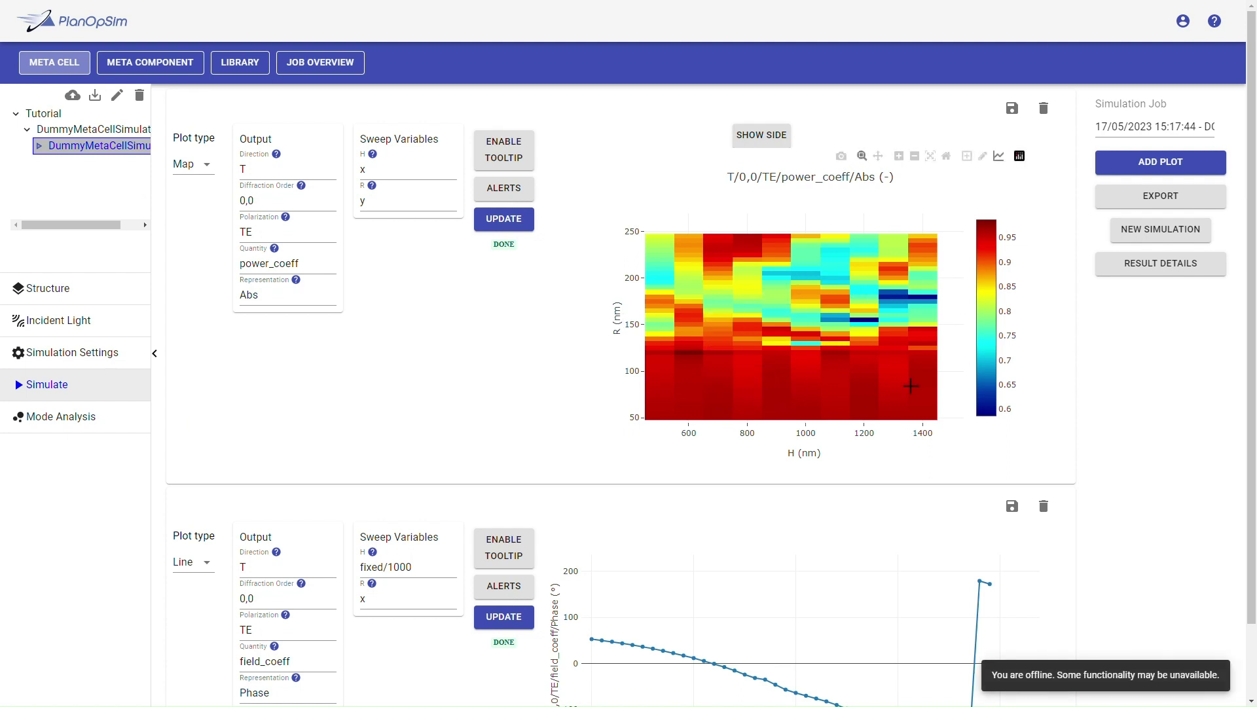
Examine the transmission power map over H and R and the TE phase line plot of the simulation results.
scroll(567, 498, "down", 1)
scroll(567, 497, "down", 1)
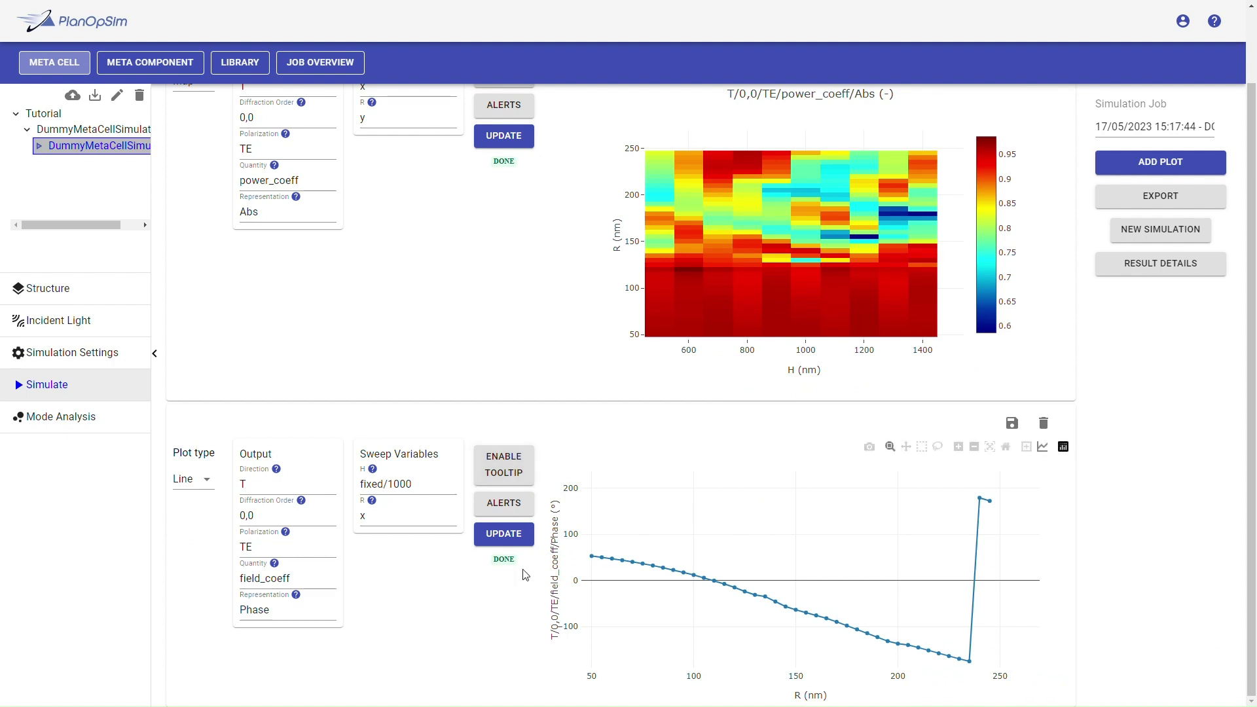
scroll(805, 341, "up", 2)
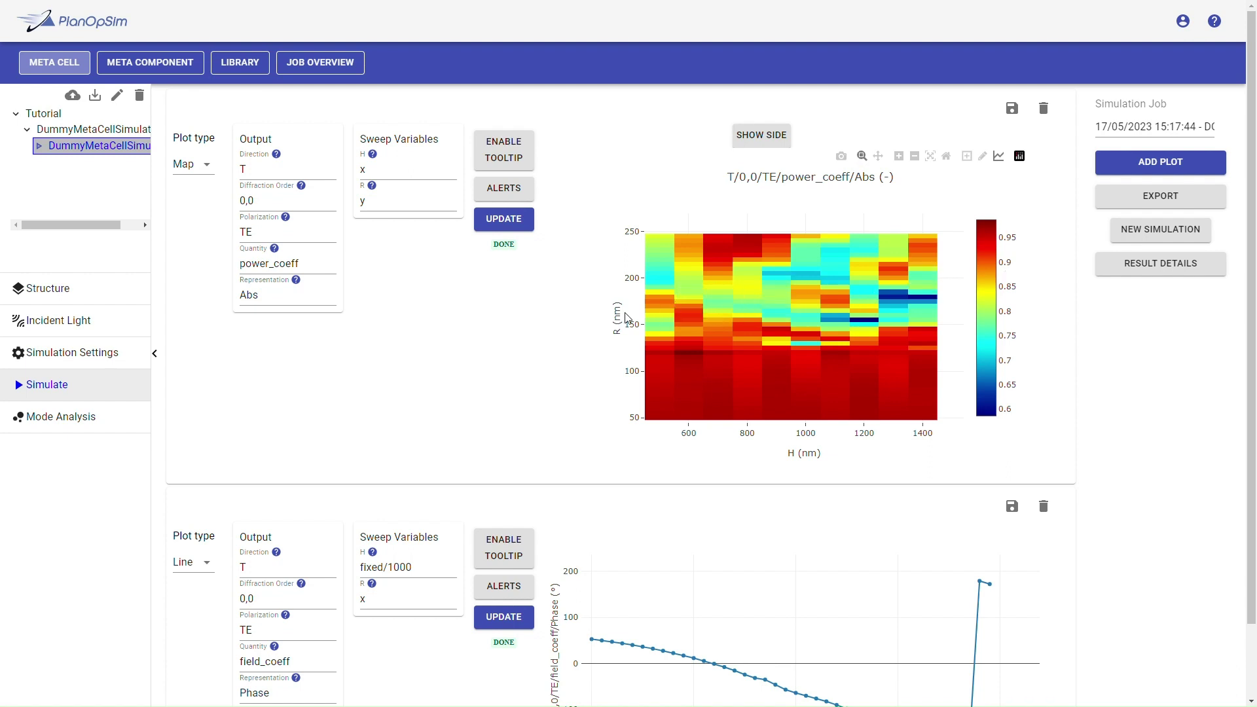
mouse_move(718, 262)
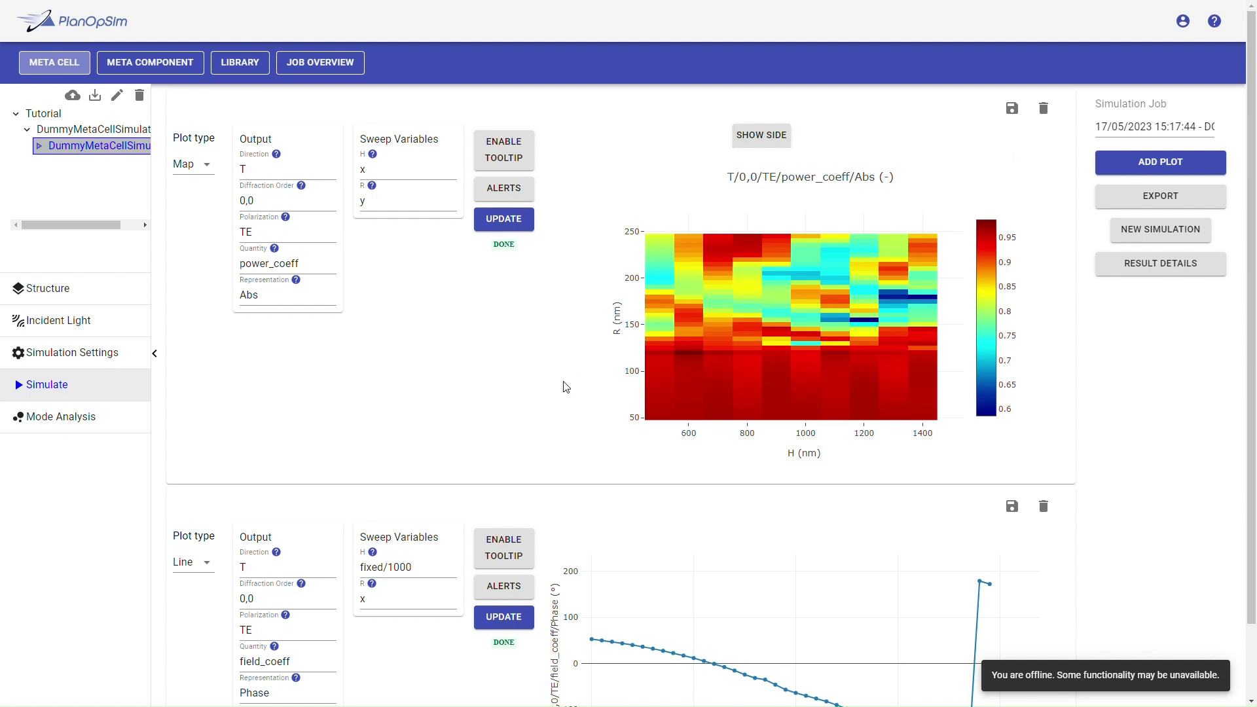
scroll(566, 387, "down", 1)
scroll(567, 387, "up", 1)
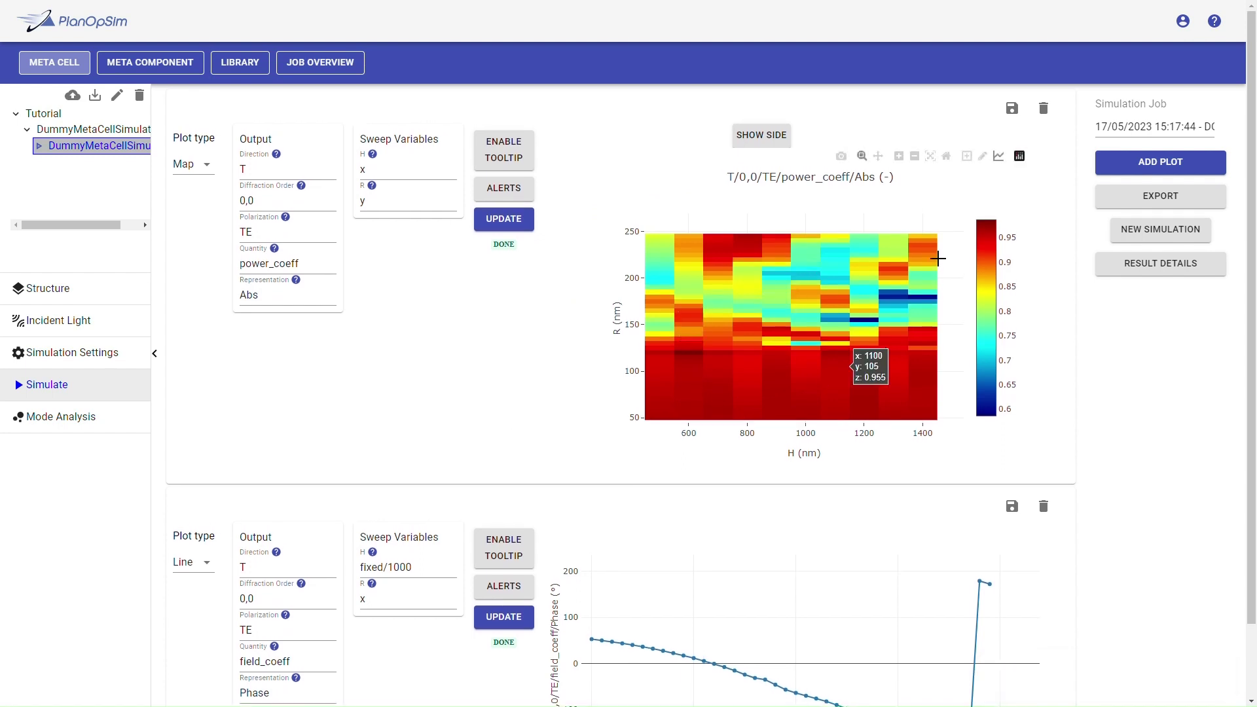
scroll(565, 441, "down", 1)
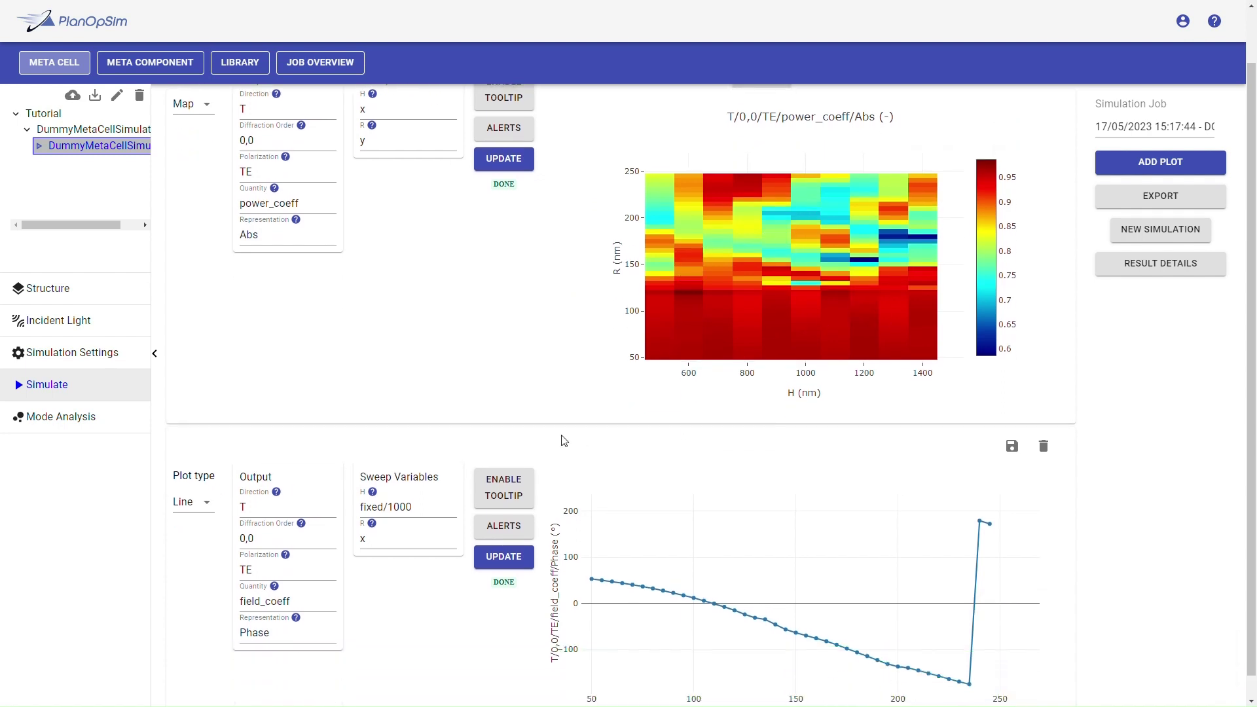
scroll(564, 440, "up", 1)
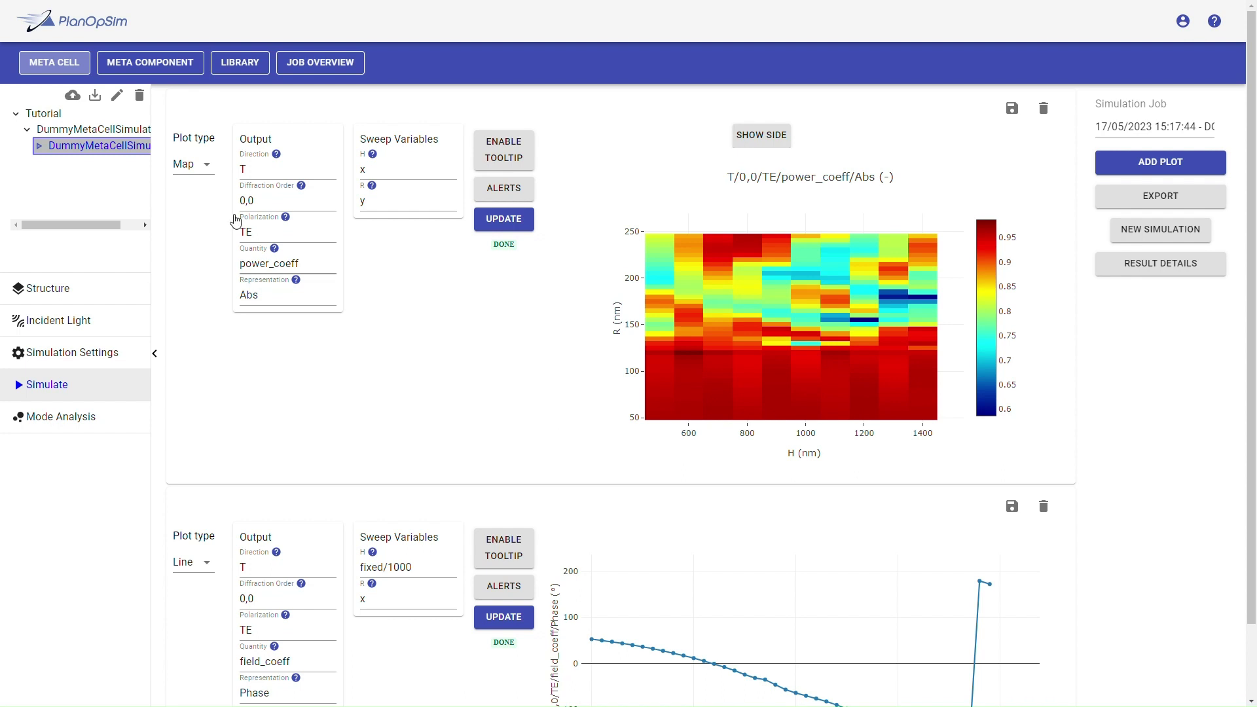
Create a meta cell group named "dummy group" in the library, with µm as its unit.
left_click(242, 62)
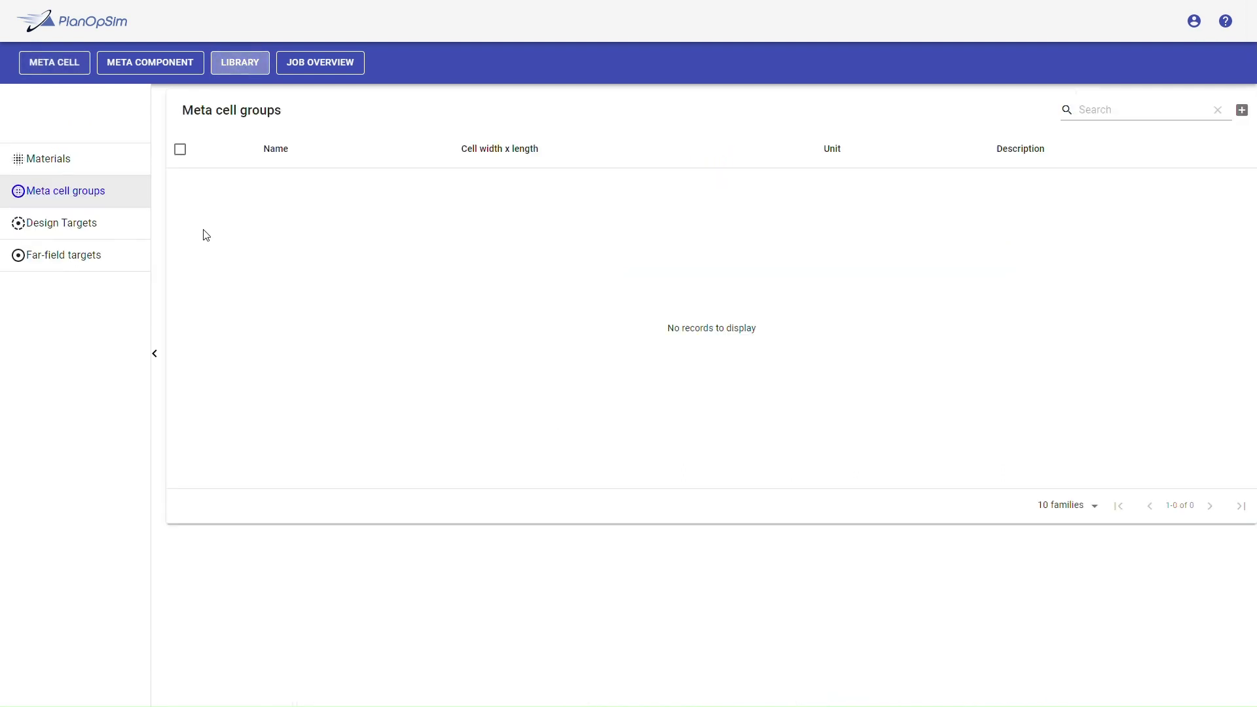
left_click(1241, 110)
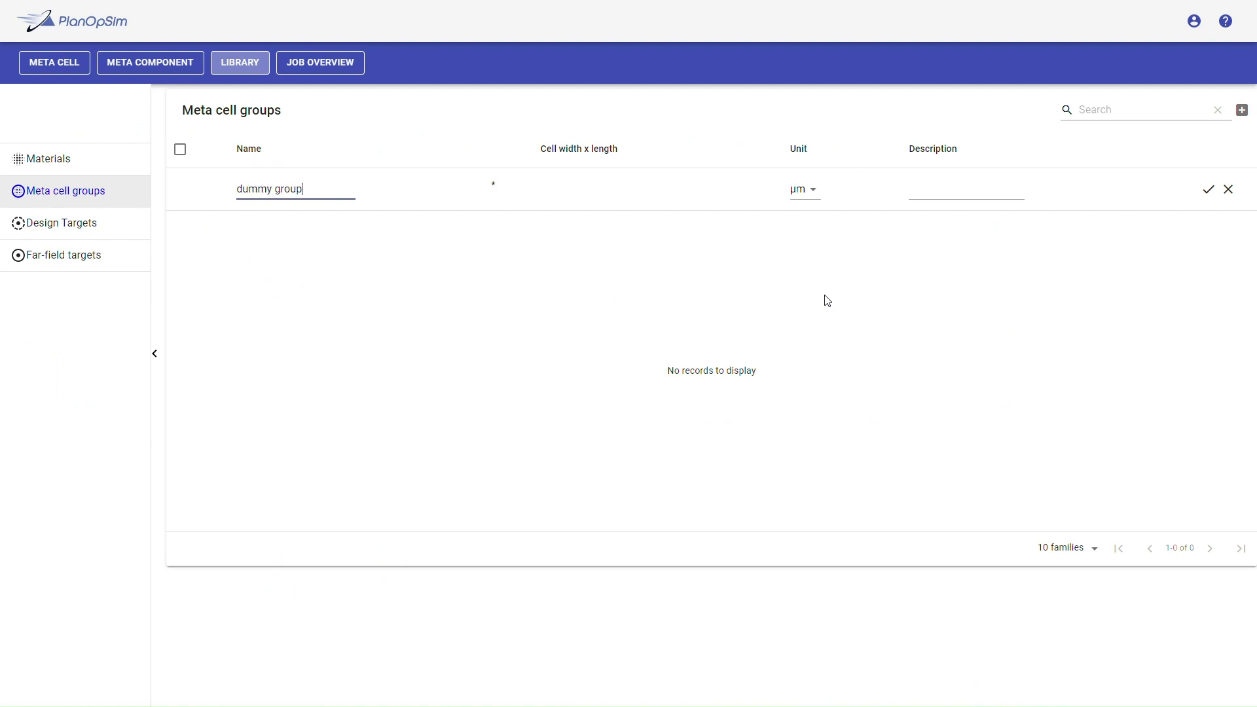
left_click(1208, 189)
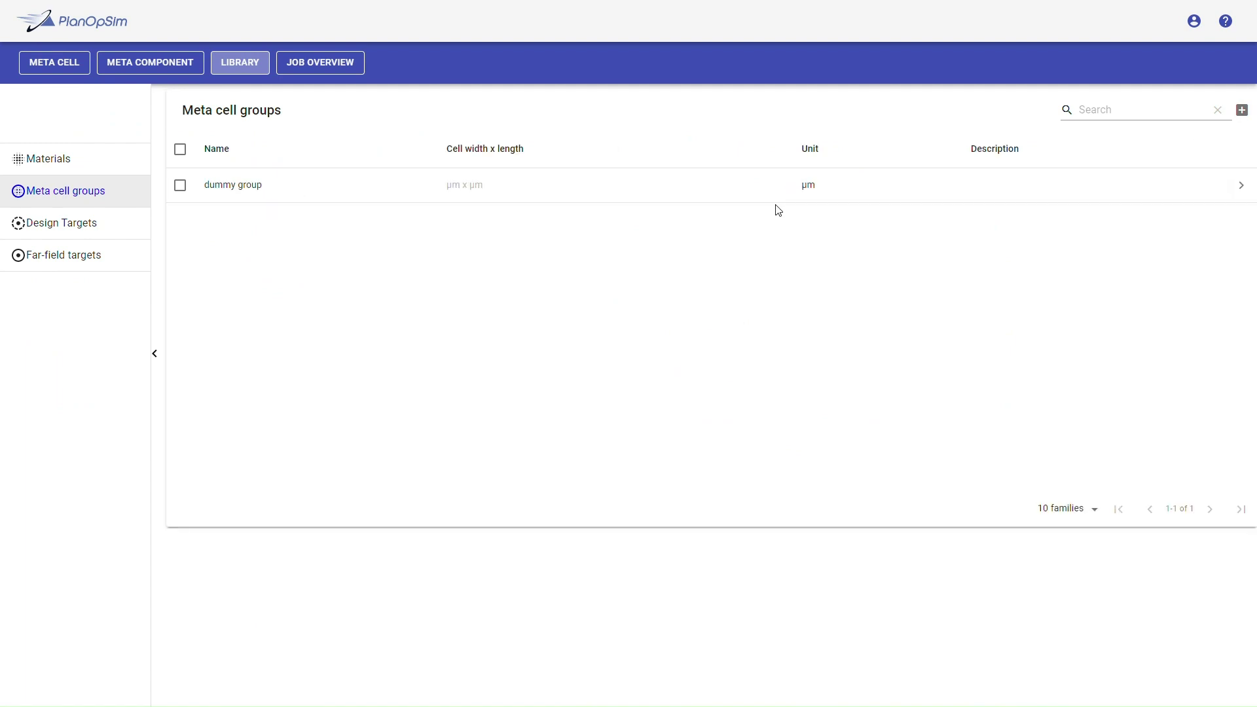
Start adding meta cells to "dummy group" using the DummyMetaCellSimulation job as the source.
left_click(1249, 186)
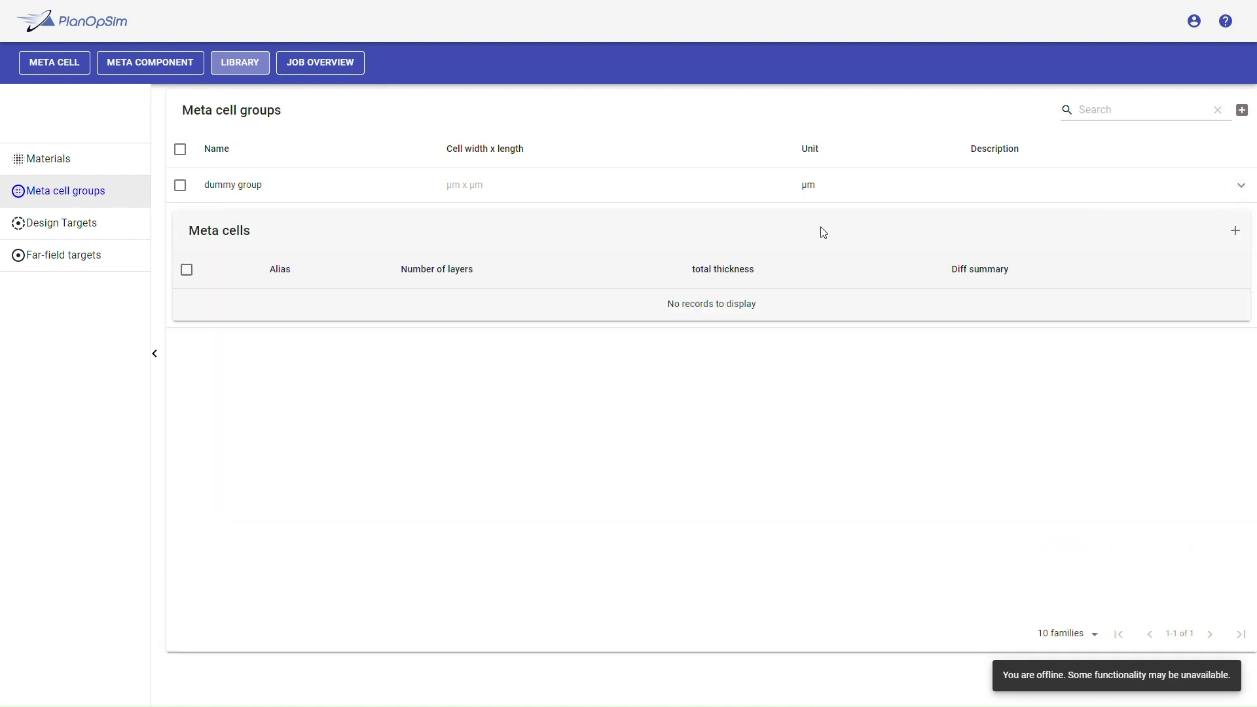
left_click(1236, 231)
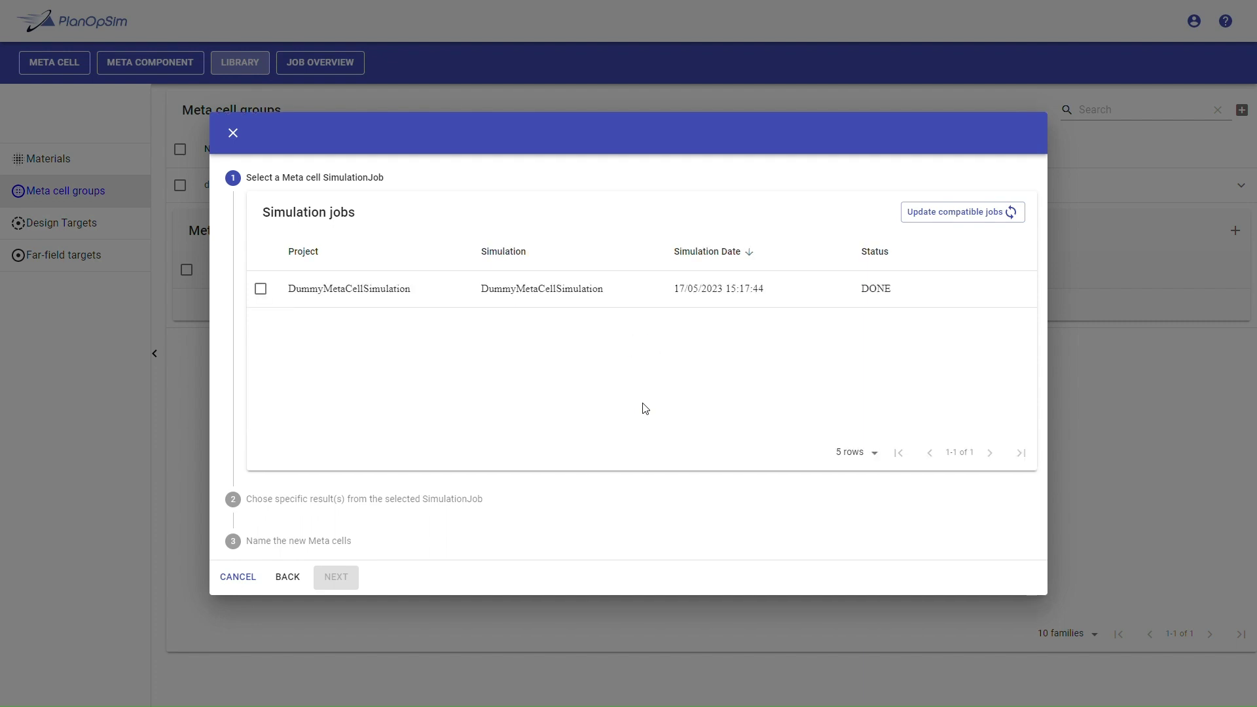
left_click(261, 289)
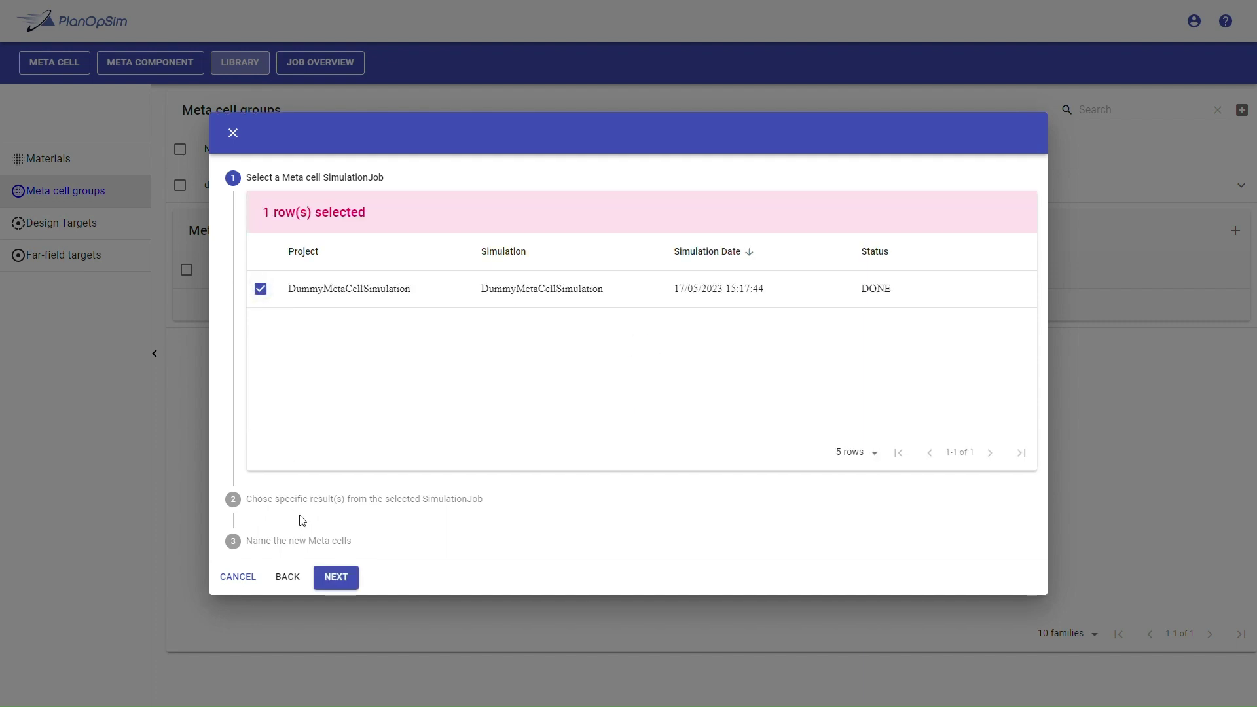
left_click(336, 577)
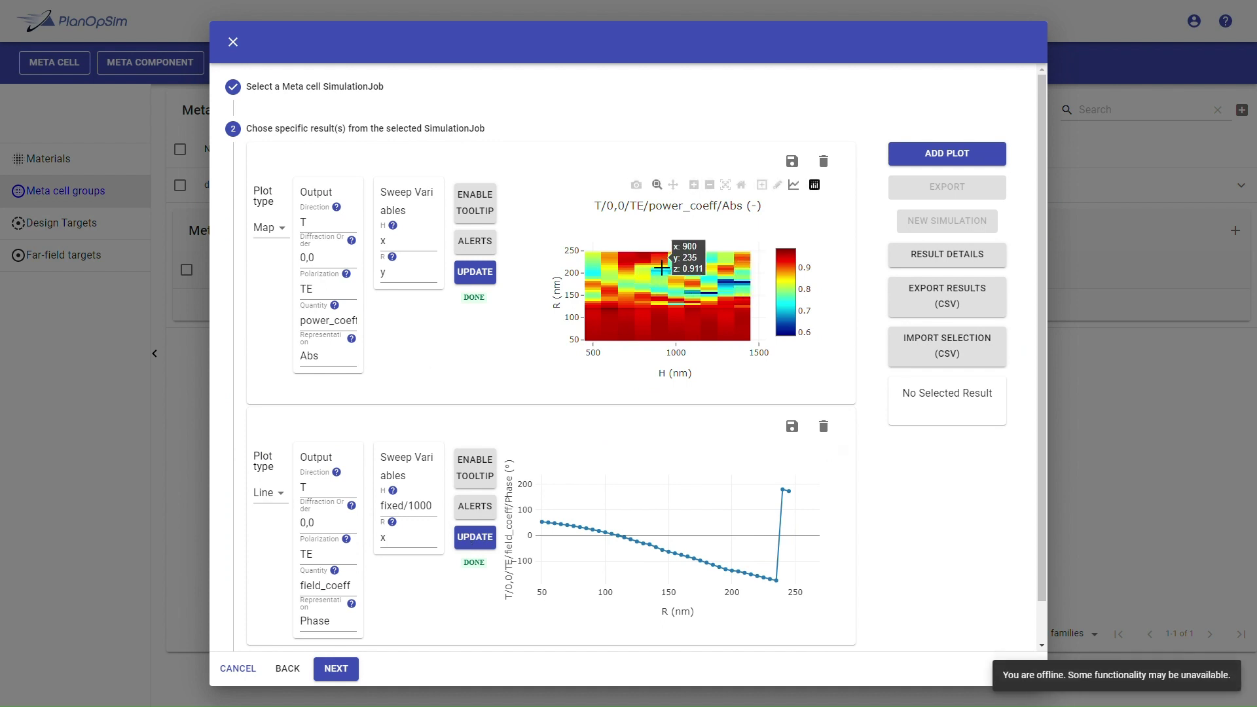
Pick three results on the transmission map: H 800 with R 235, H 700 with R 230, and H 1300 with R 205.
left_click(643, 260)
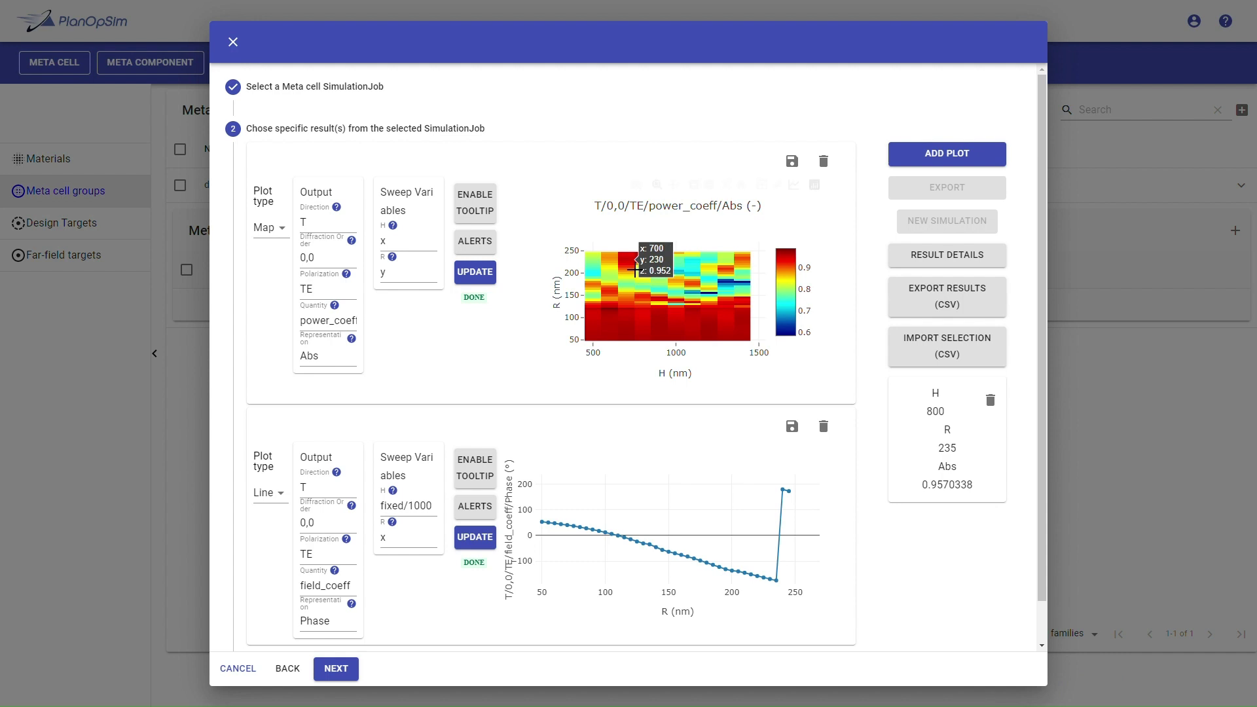
left_click(635, 269)
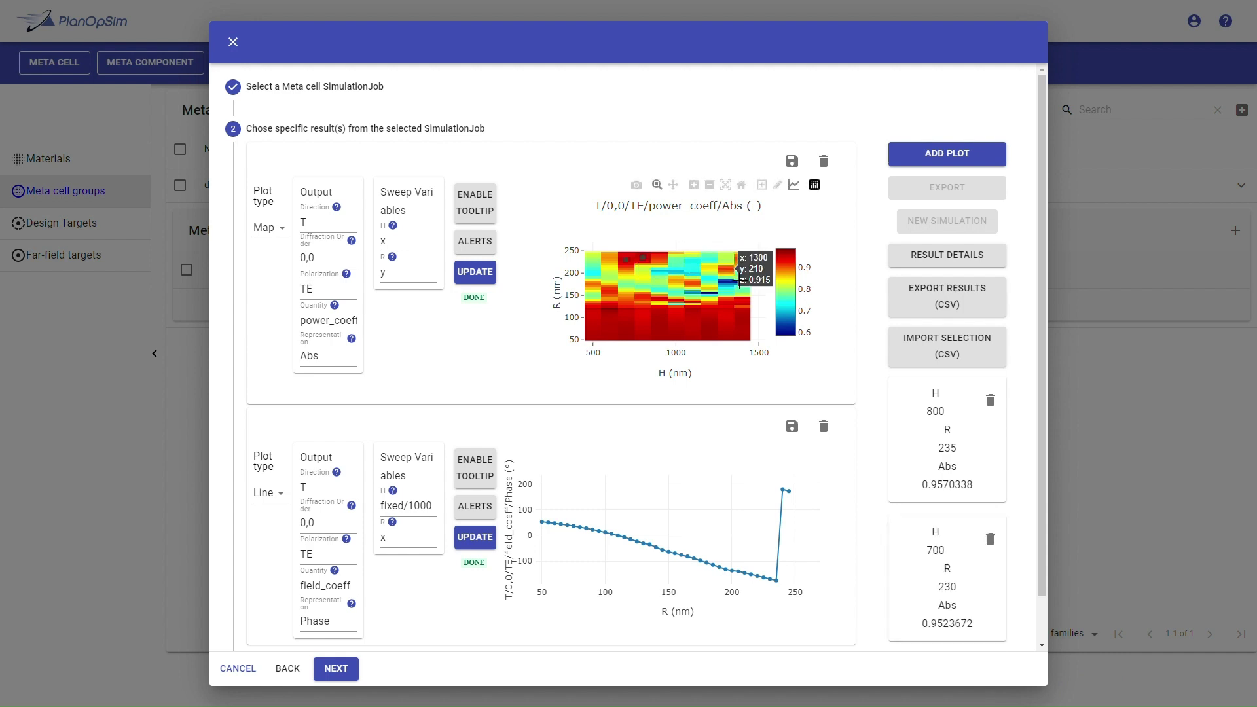
left_click(733, 278)
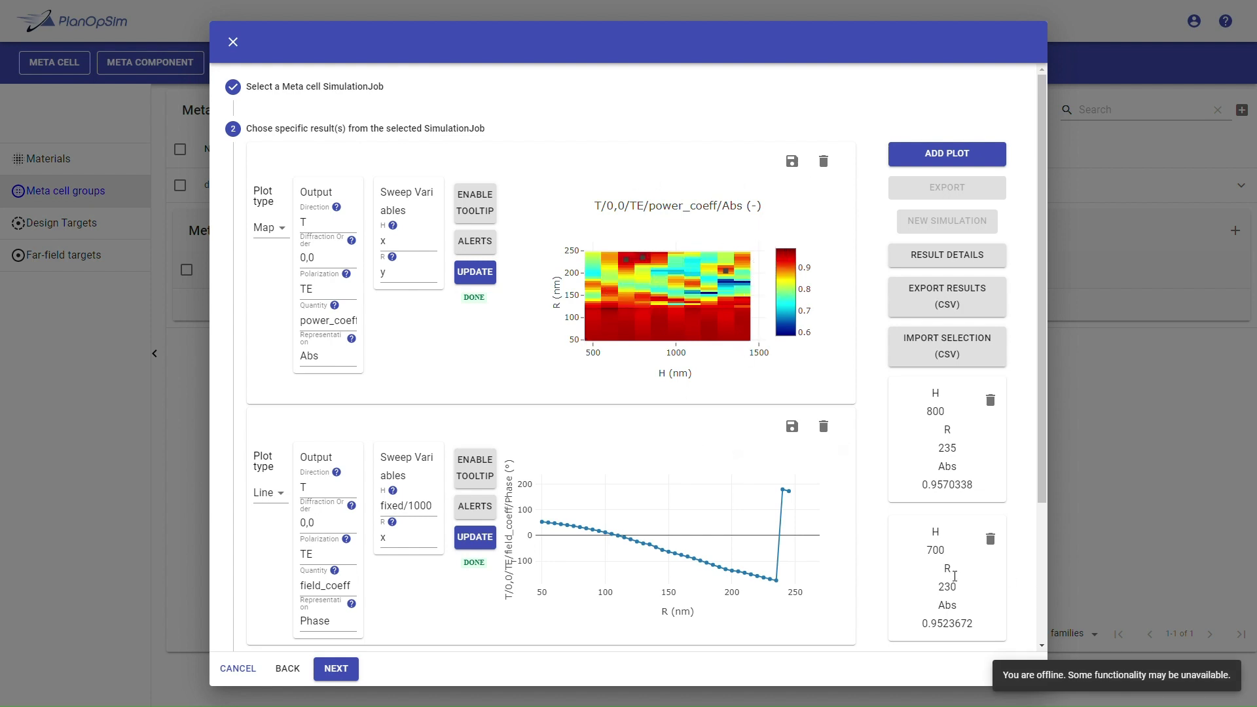
scroll(954, 575, "down", 2)
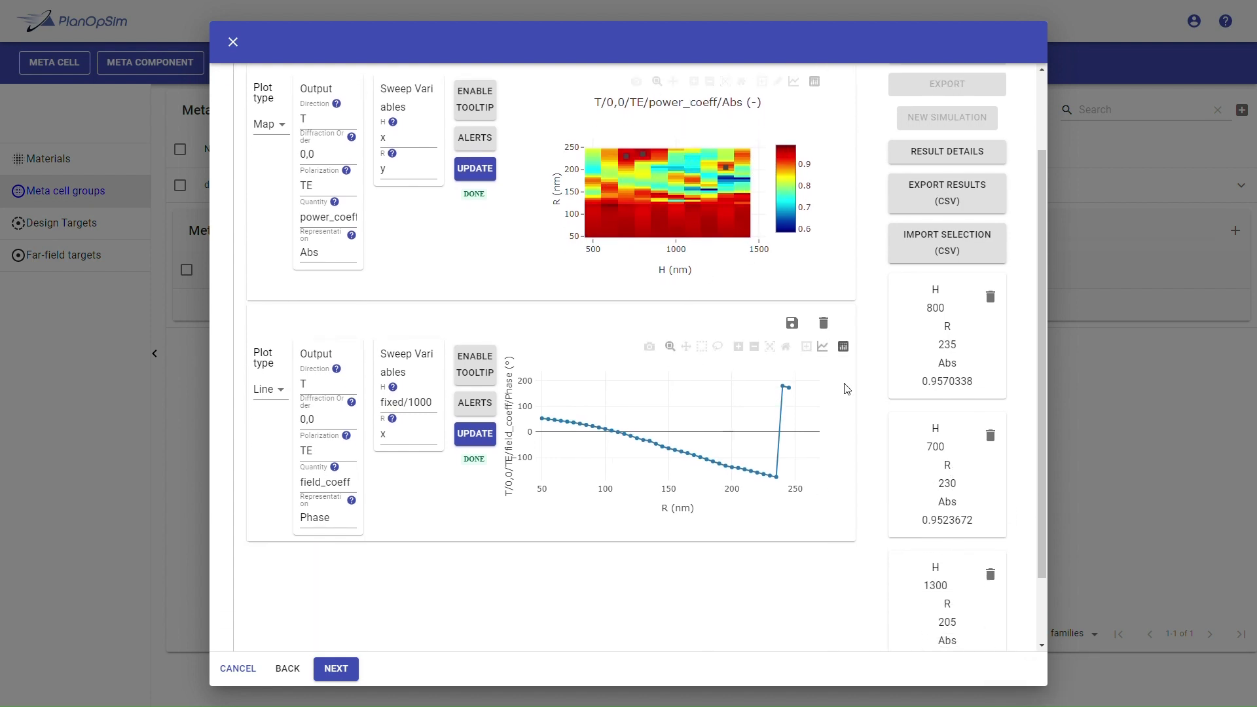
Remove all three picked results from the meta cell selection.
left_click(991, 297)
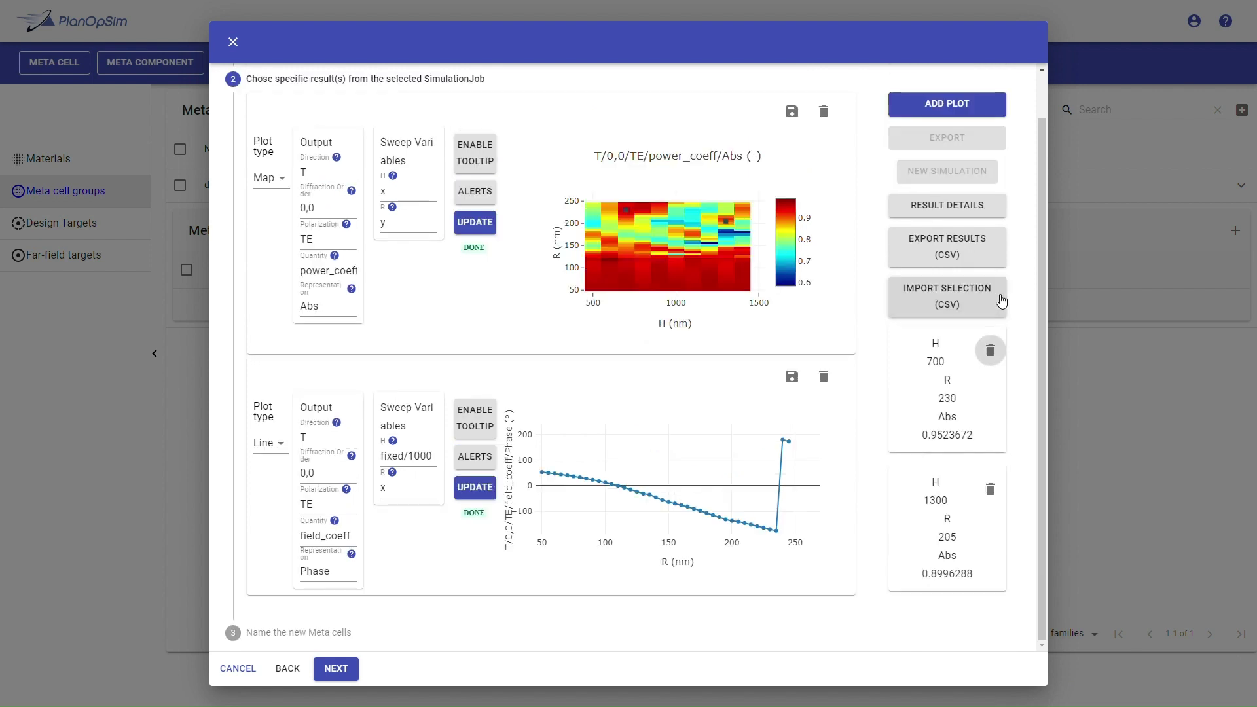
left_click(993, 354)
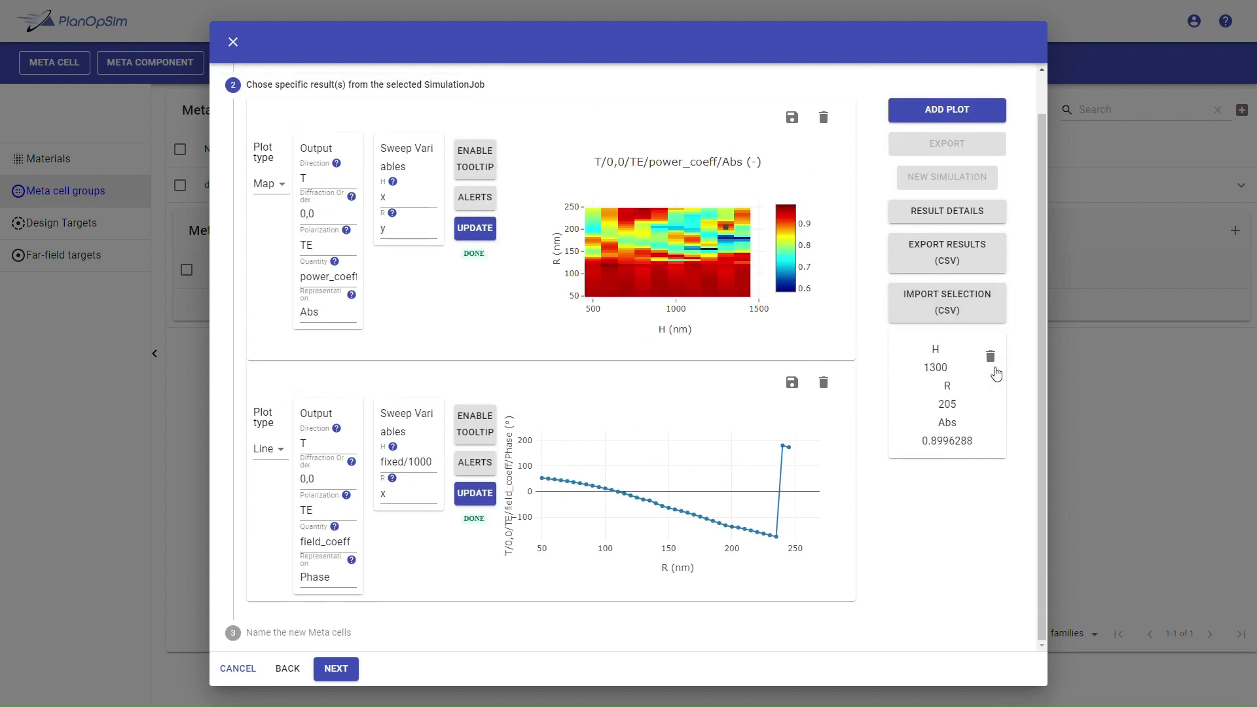
left_click(991, 356)
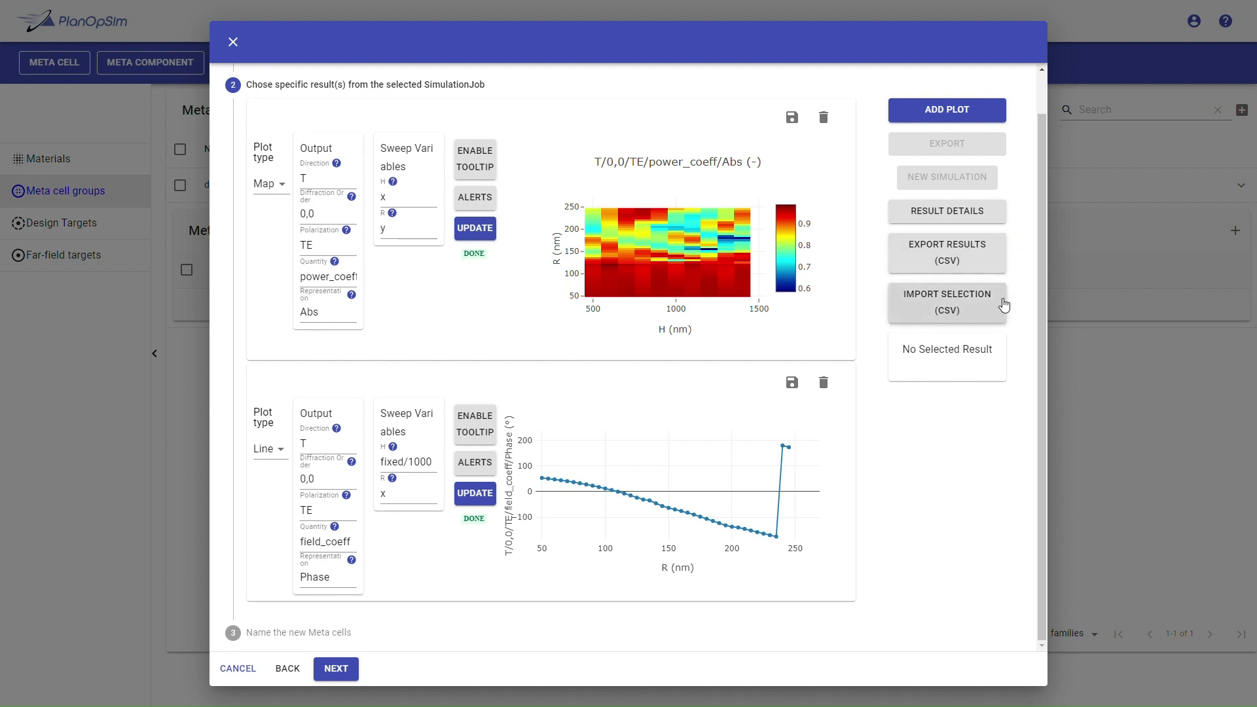
Export the simulation job's results as CSV and open the downloaded file in Excel.
left_click(956, 249)
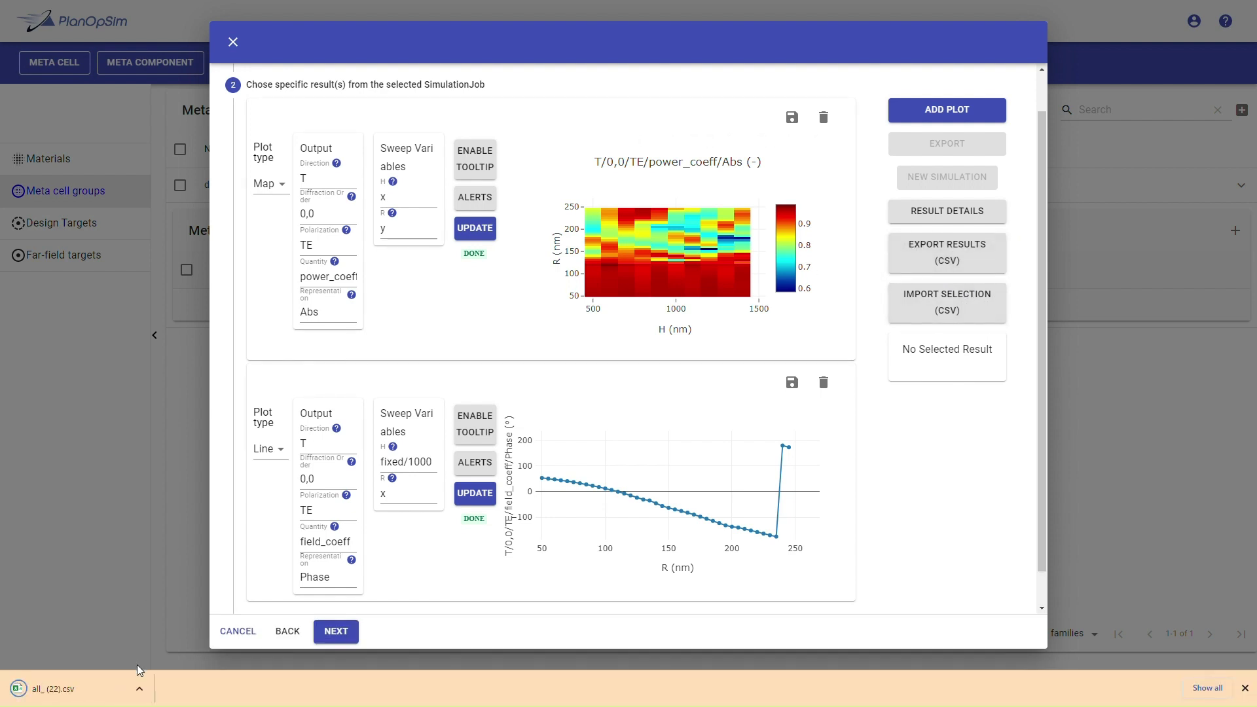
left_click(52, 689)
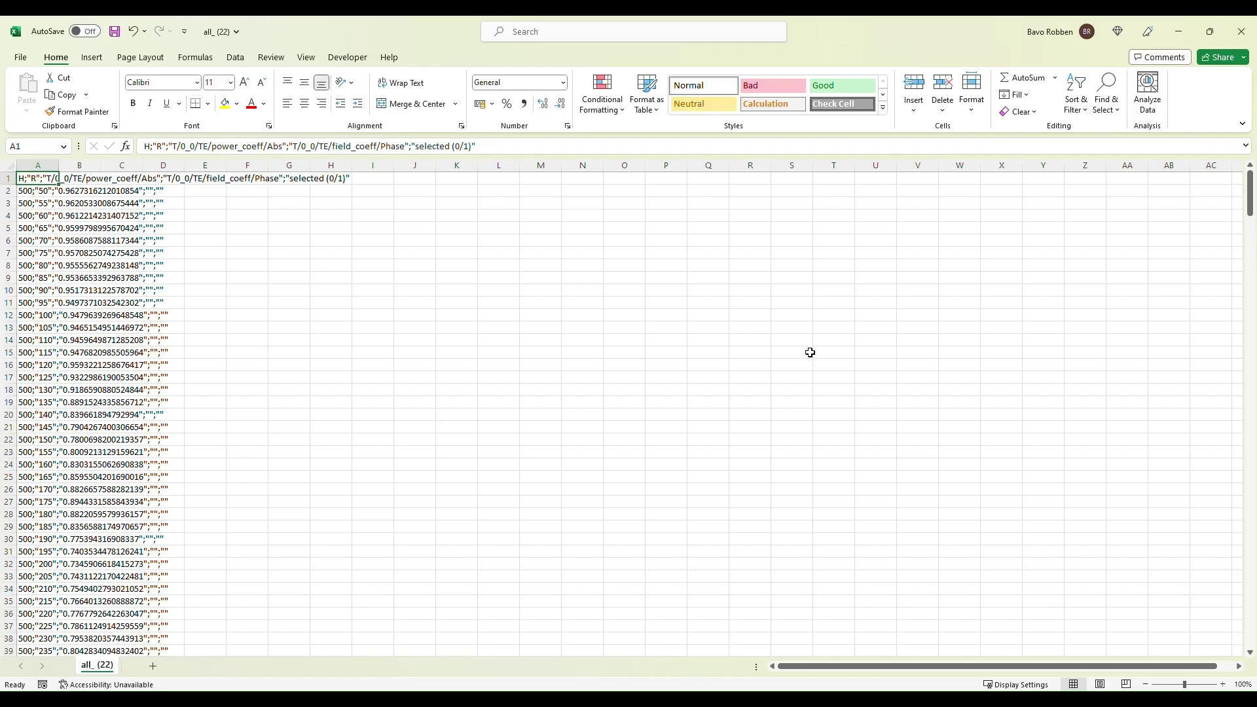
left_click(571, 341)
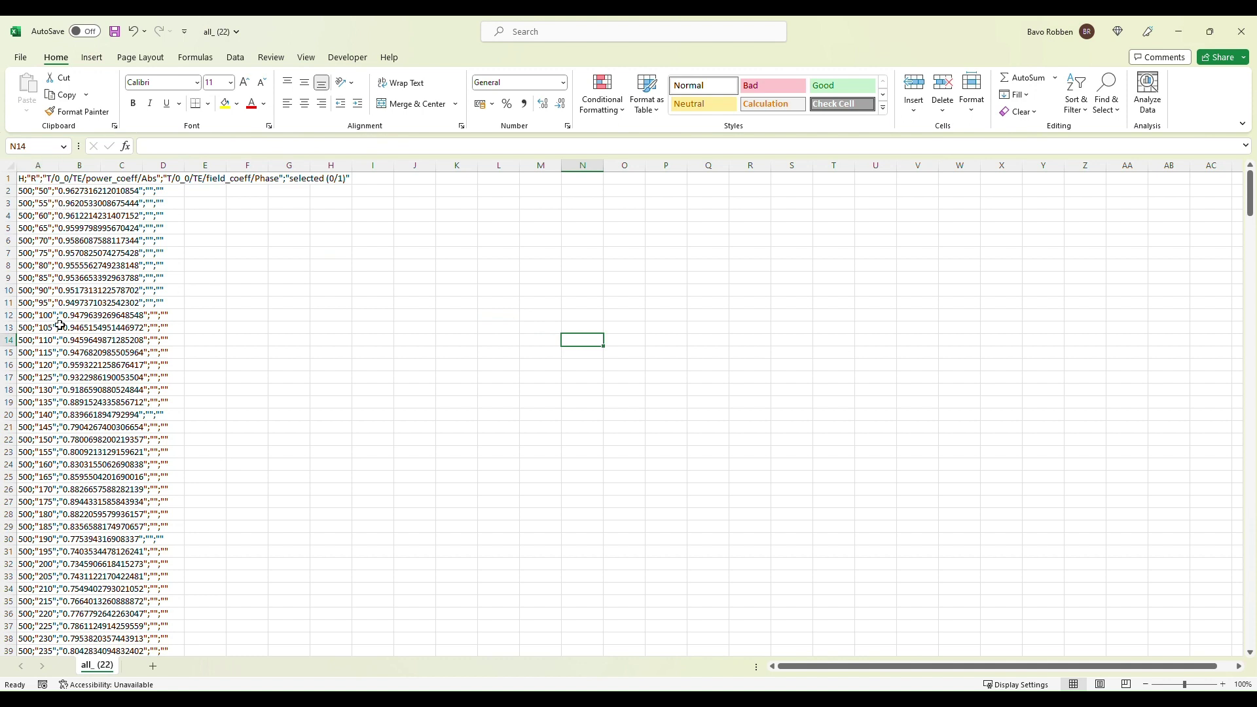
Split column A into separate columns with Text to Columns, using tab and semicolon delimiters and the General format.
left_click(47, 167)
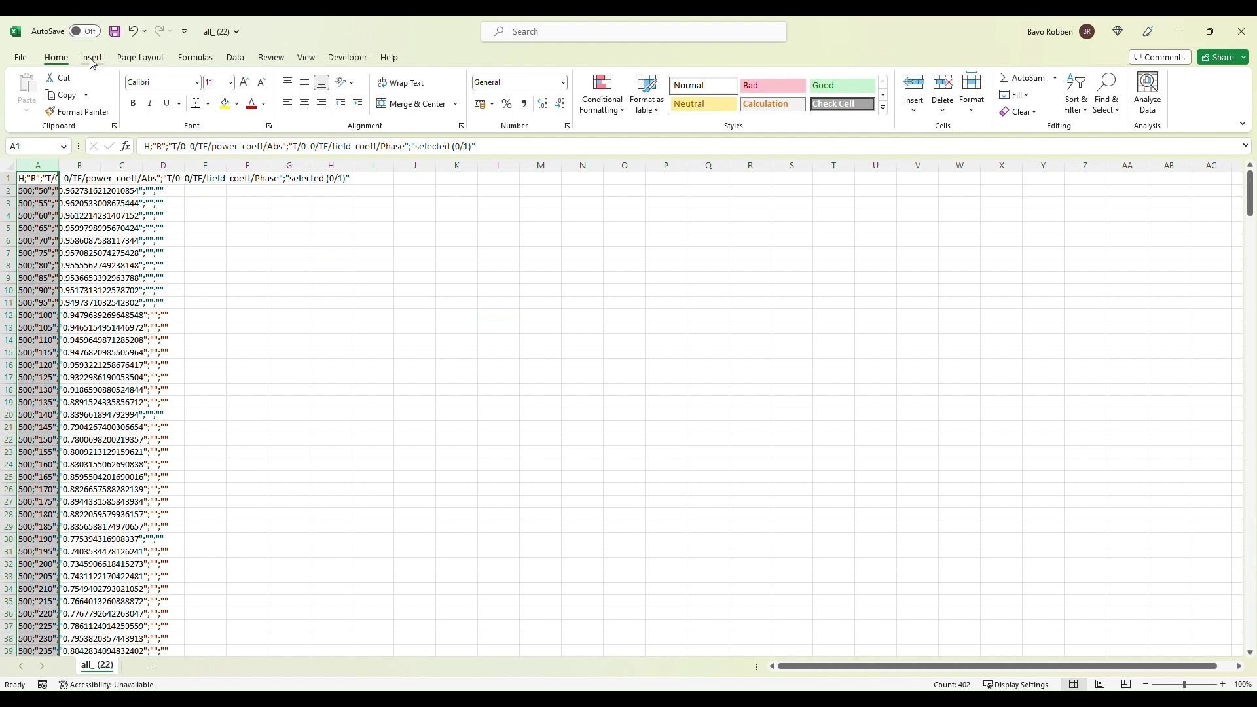
left_click(235, 57)
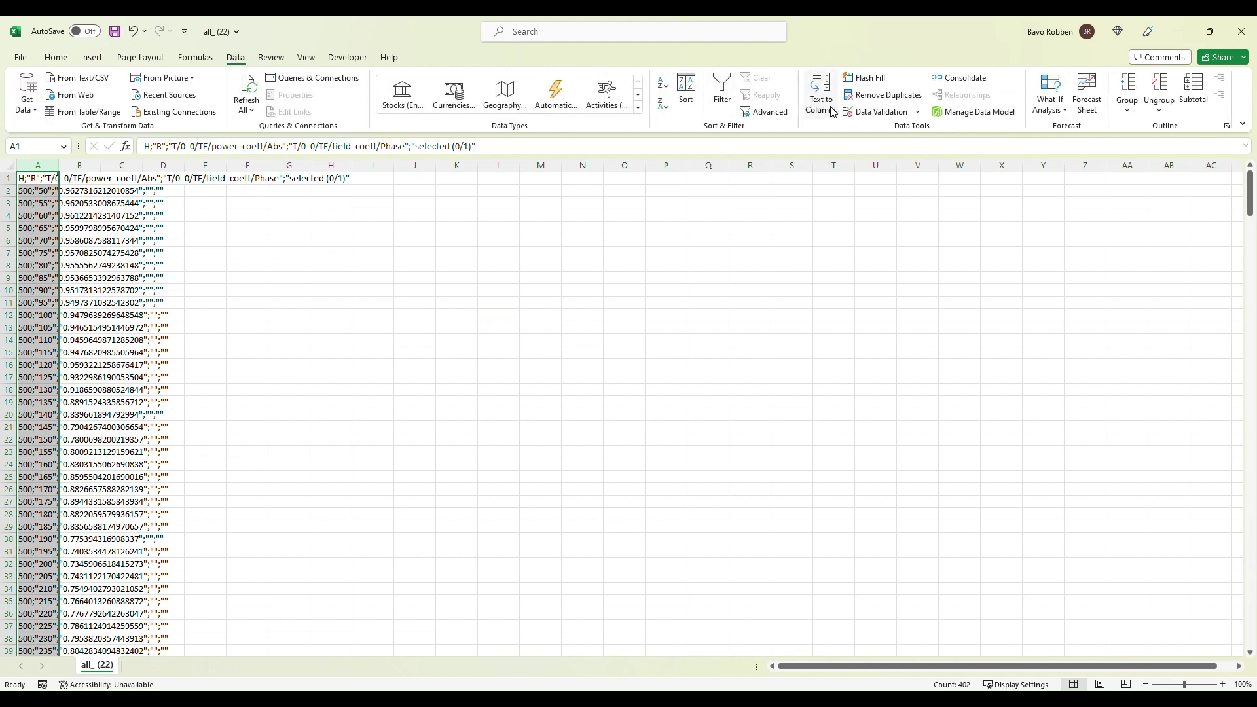
left_click(822, 108)
key("Return")
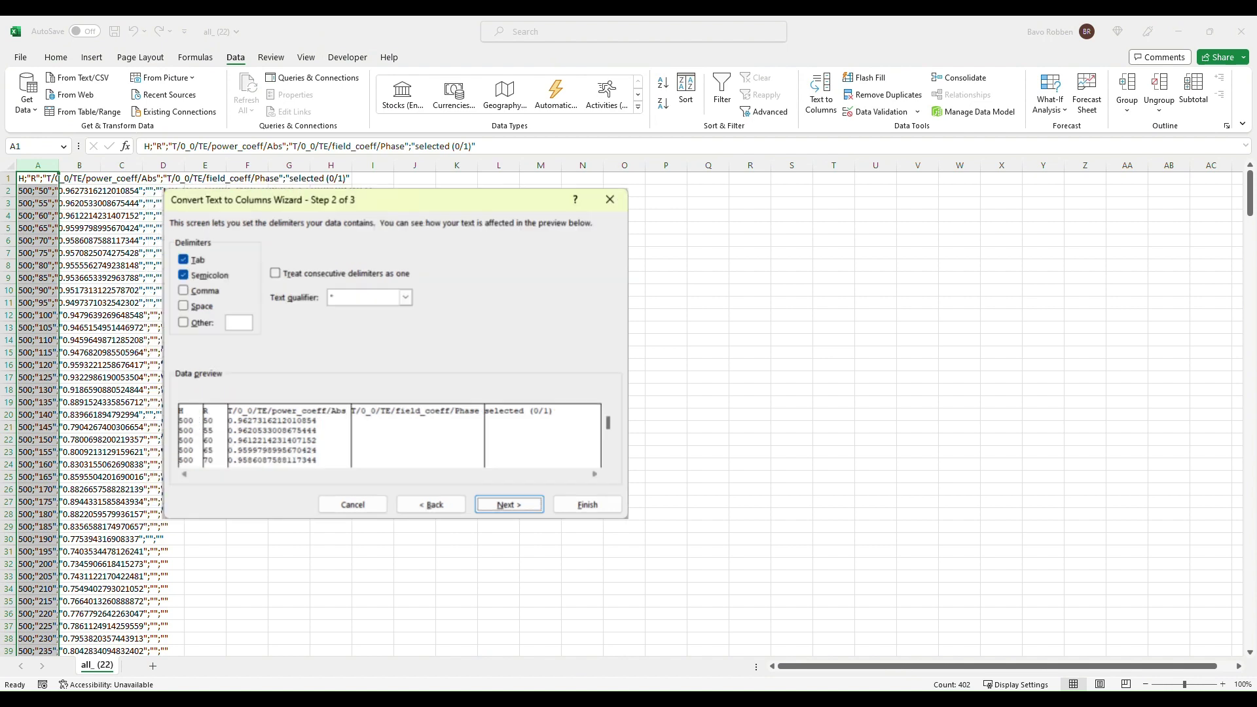
key("Return")
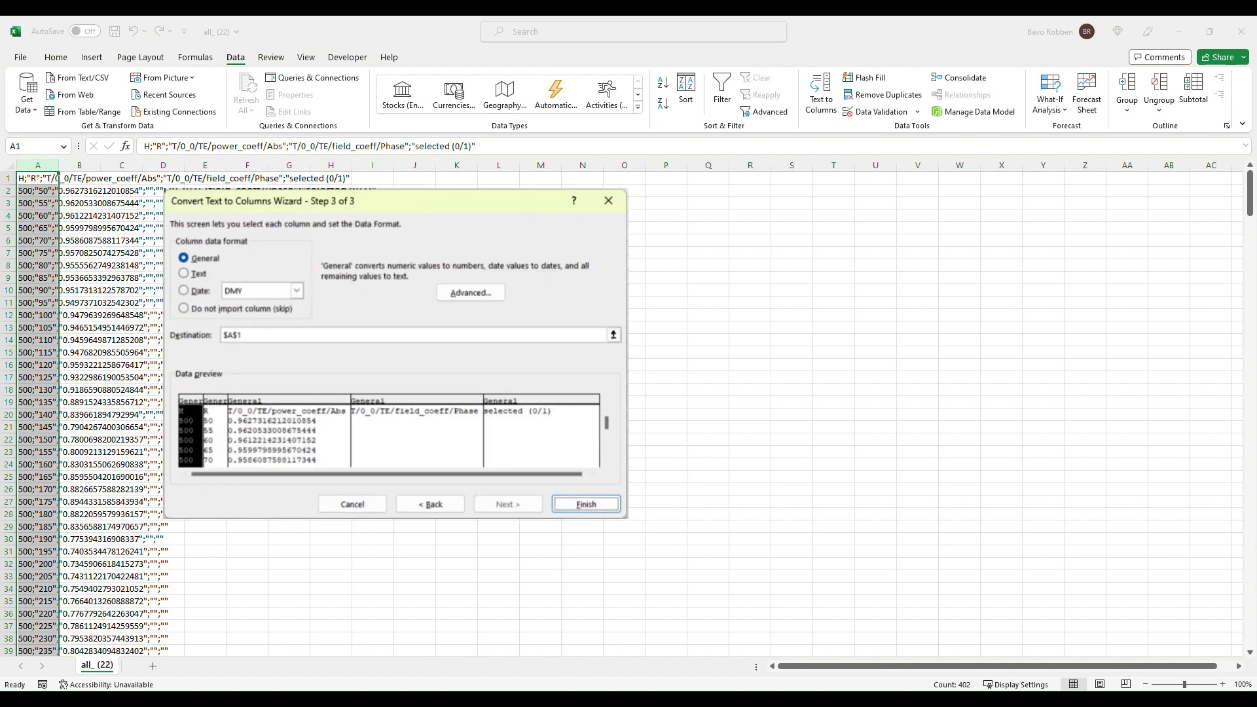
key("Return")
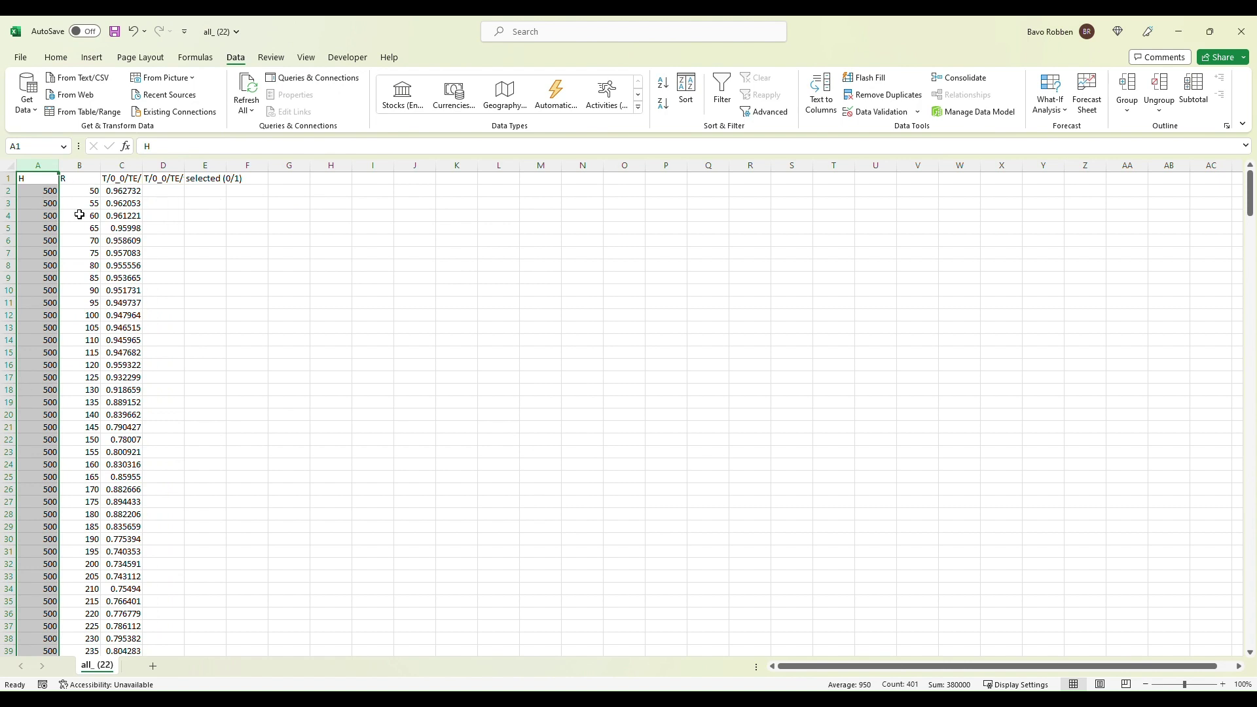
Examine the header cells of the sweep variables H and R and of the two plotted output quantities.
left_click(34, 181)
left_click(69, 181)
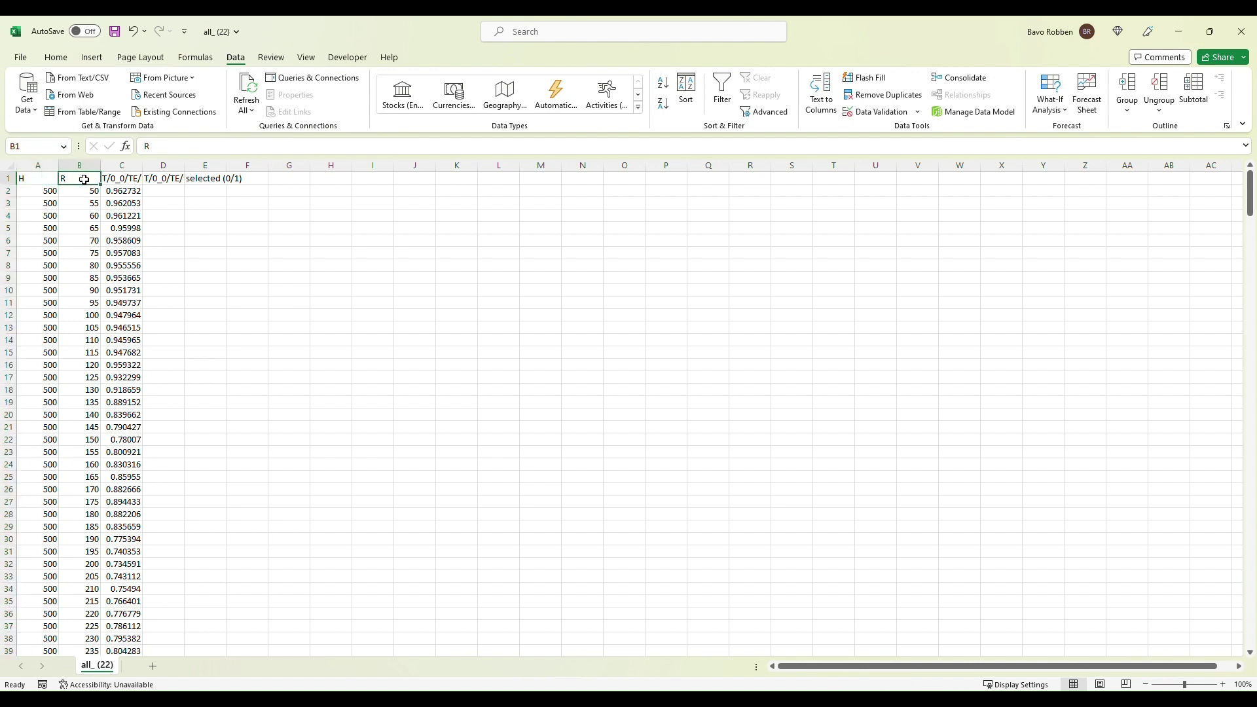
left_click(49, 183)
left_click(69, 181)
left_click(30, 183)
left_click(73, 184)
left_click_drag(122, 179, 168, 181)
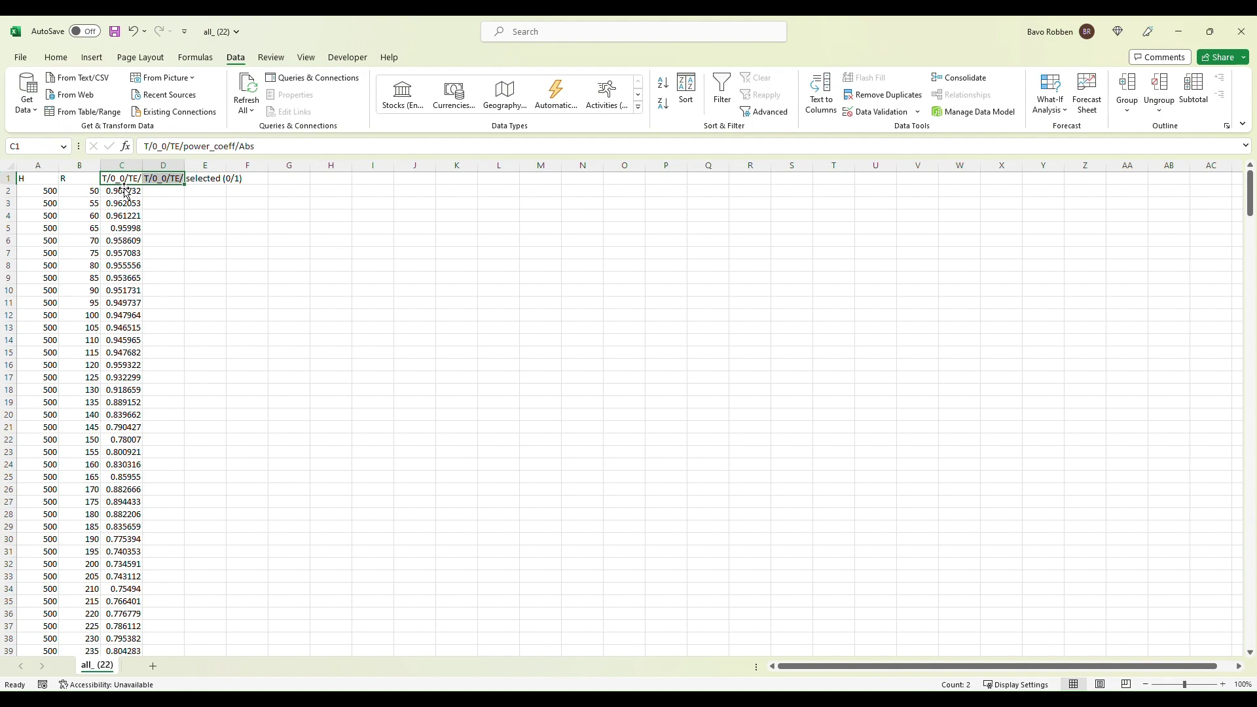
Look through the power_coeff/Abs and field_coeff/Phase columns to see which H and R rows contain values.
left_click(152, 240)
left_click(133, 184)
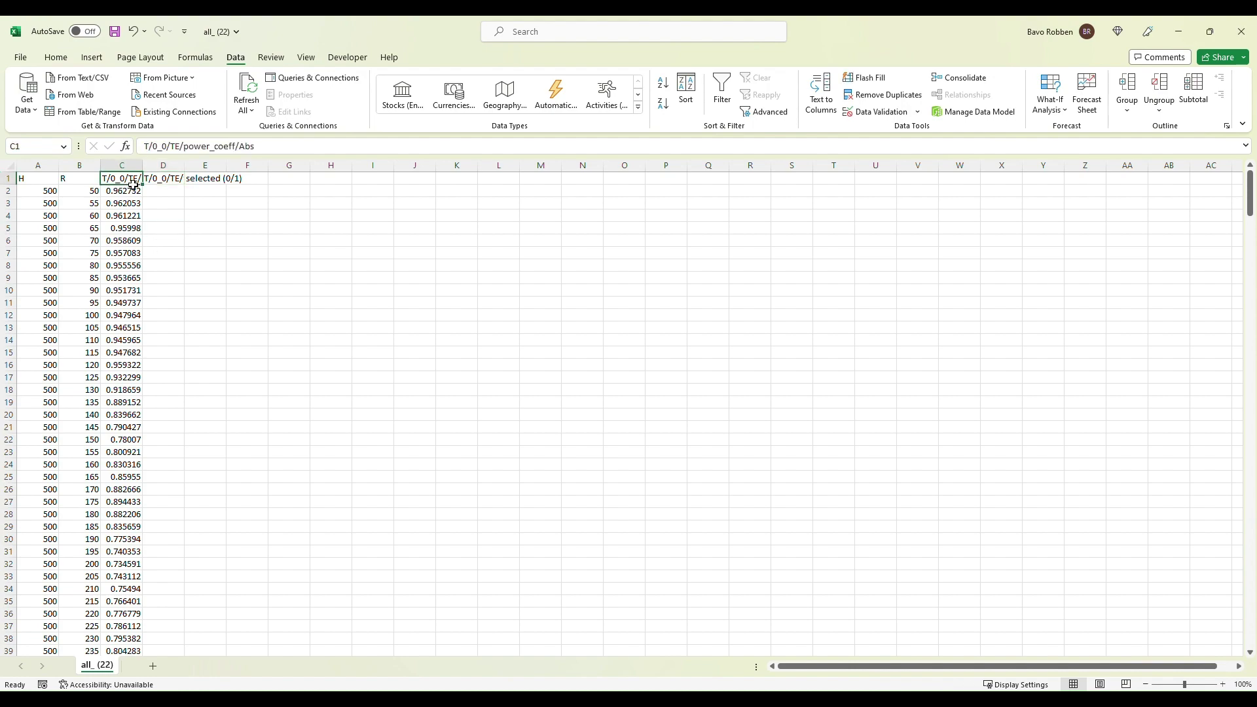
scroll(133, 184, "down", 20)
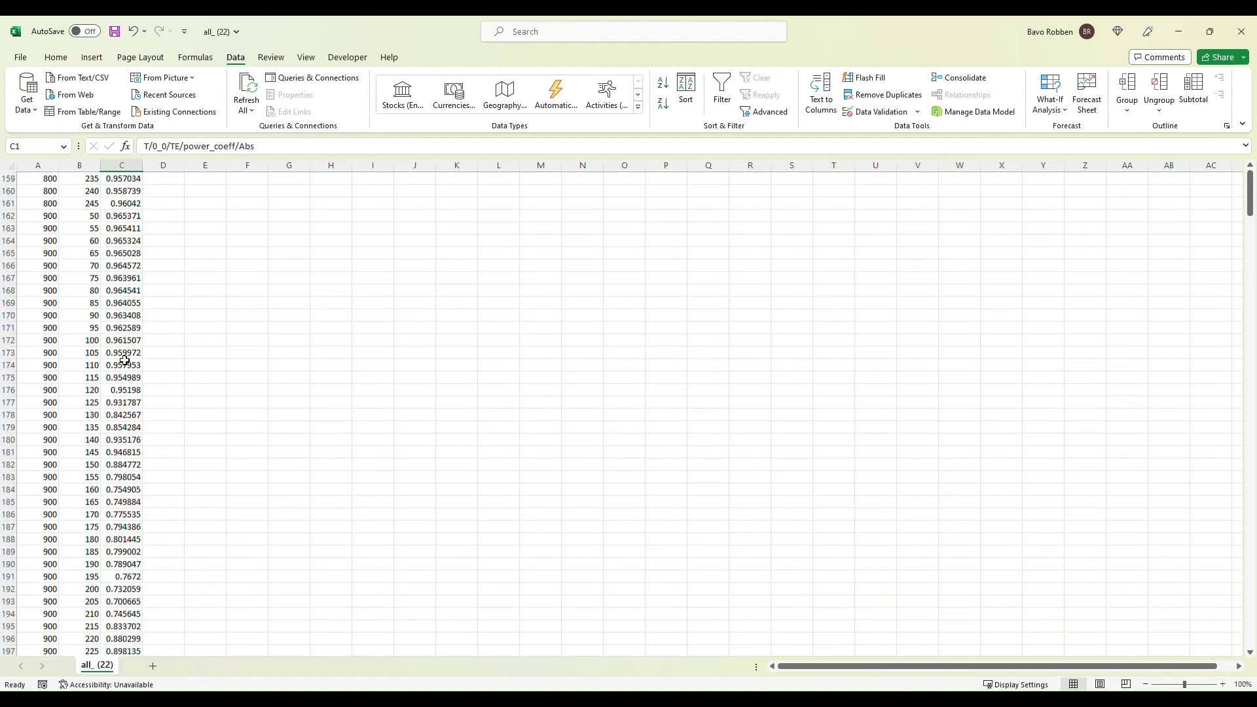
scroll(125, 361, "down", 20)
scroll(124, 360, "up", 20)
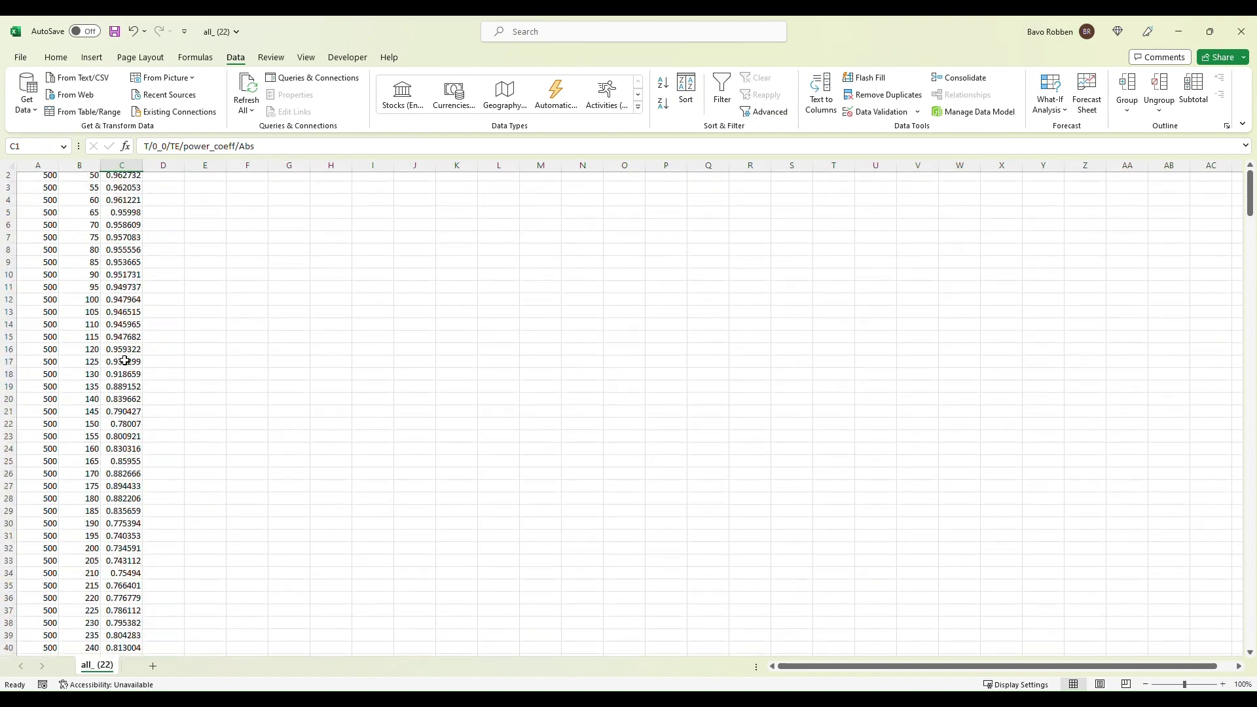
scroll(125, 361, "up", 1)
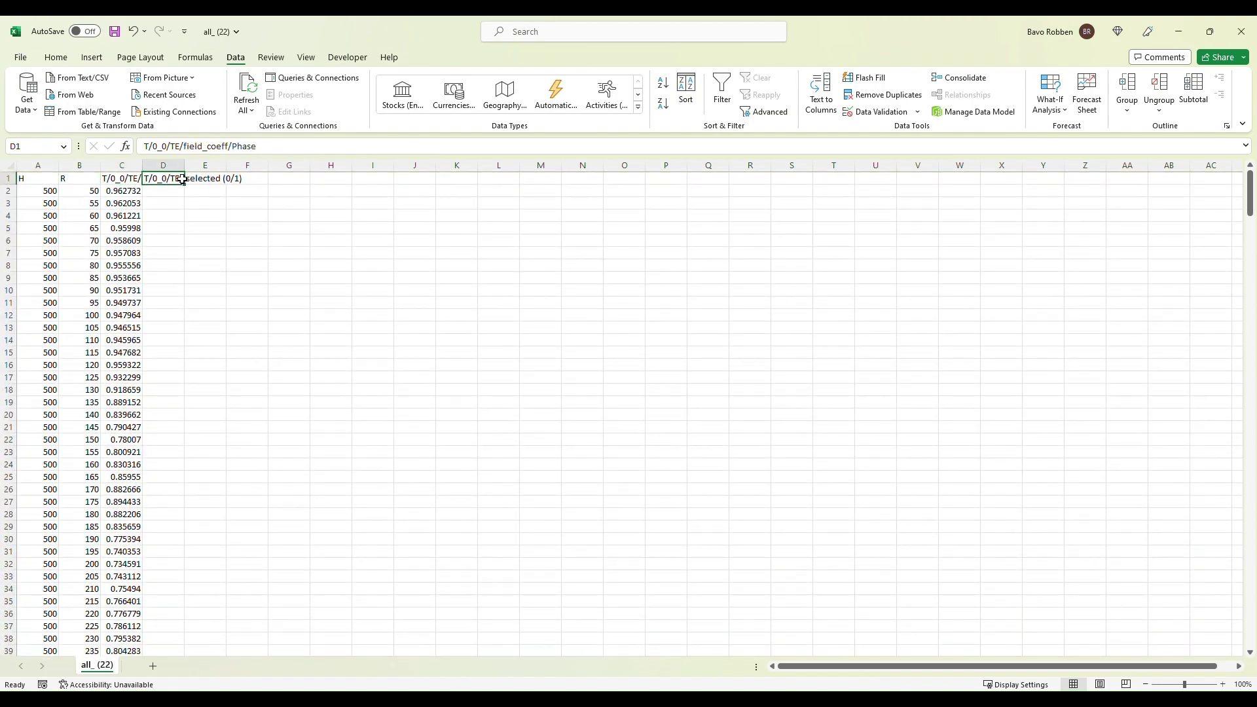
scroll(157, 343, "down", 20)
scroll(157, 343, "down", 20)
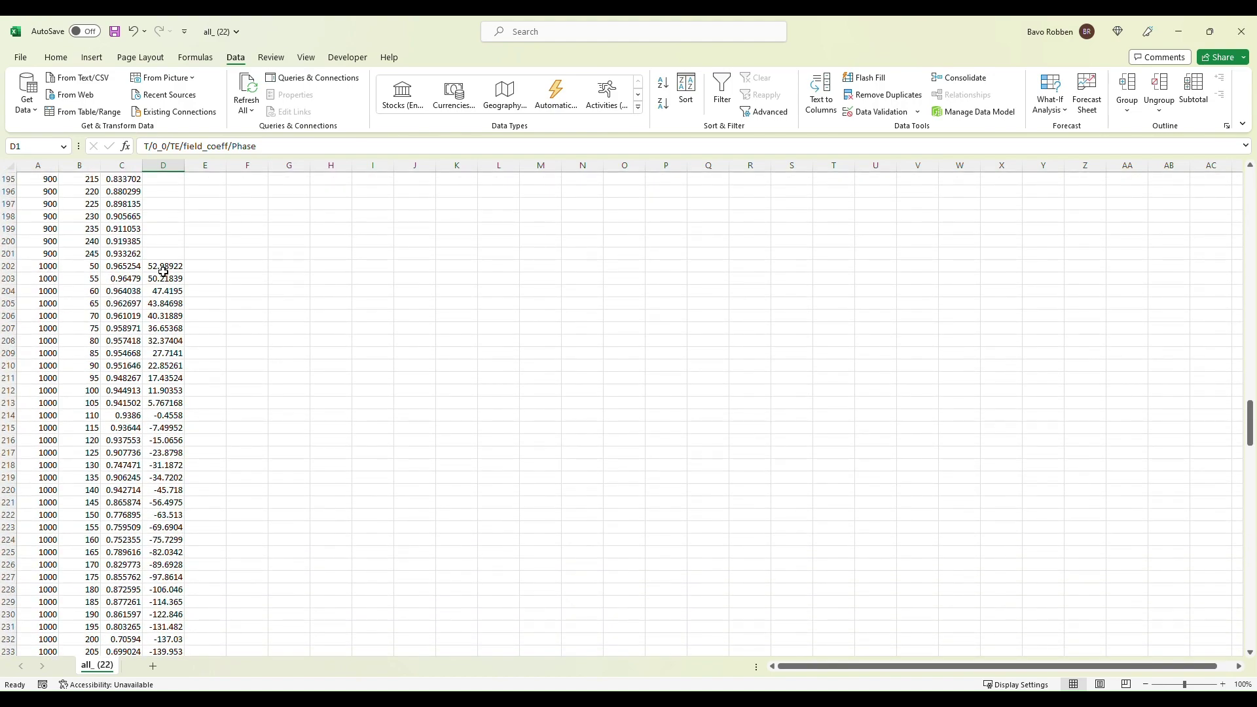
Examine the selected (0/1) column, the two output headers, the full header row and the H and R columns with their first value pair.
scroll(163, 272, "up", 20)
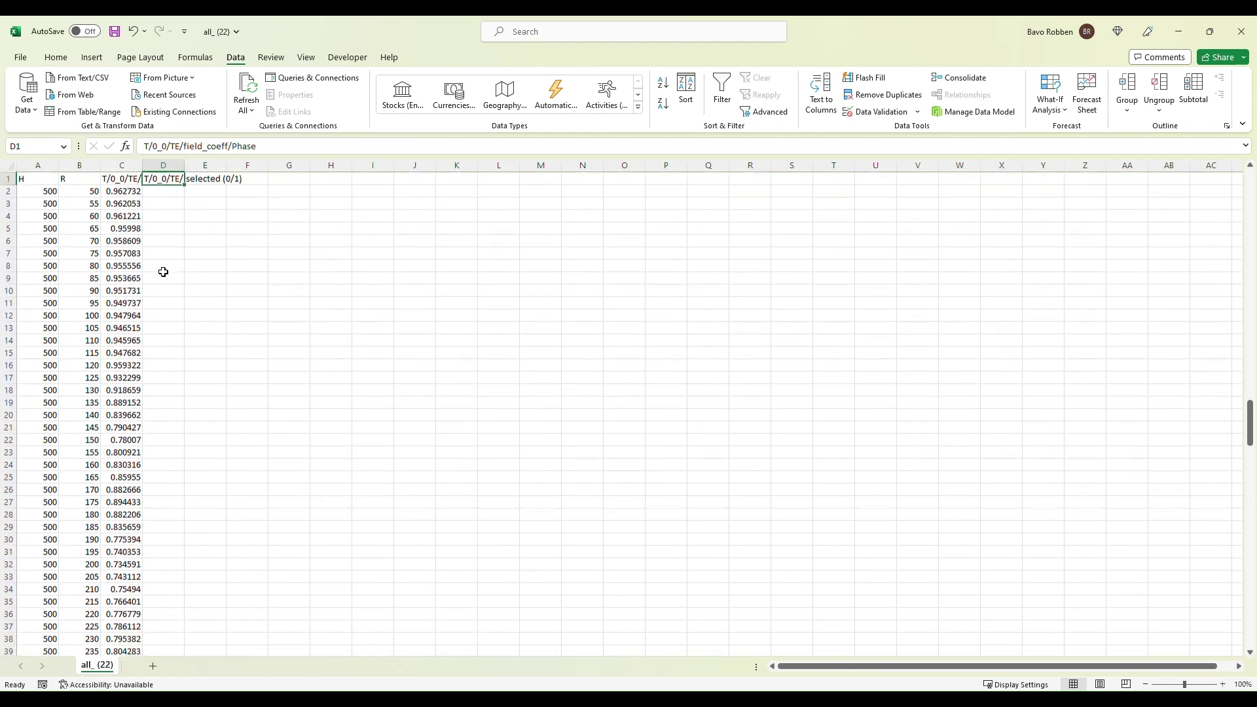
left_click(209, 191)
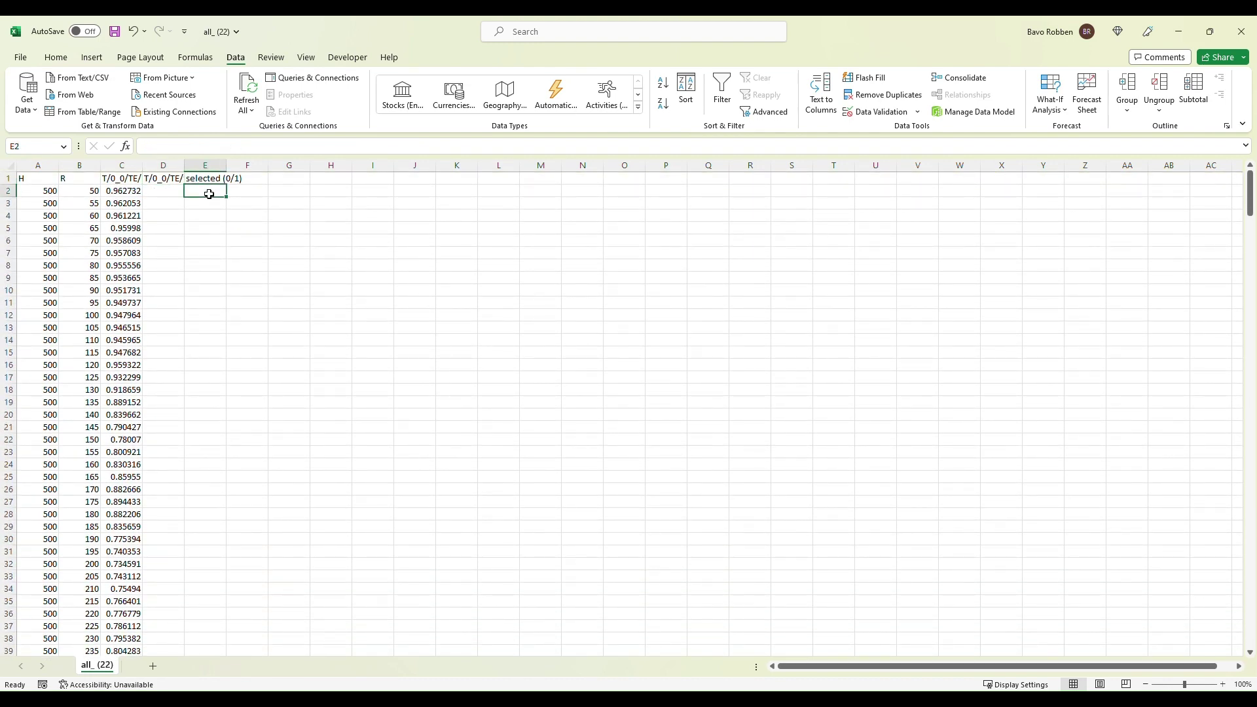
left_click(127, 182)
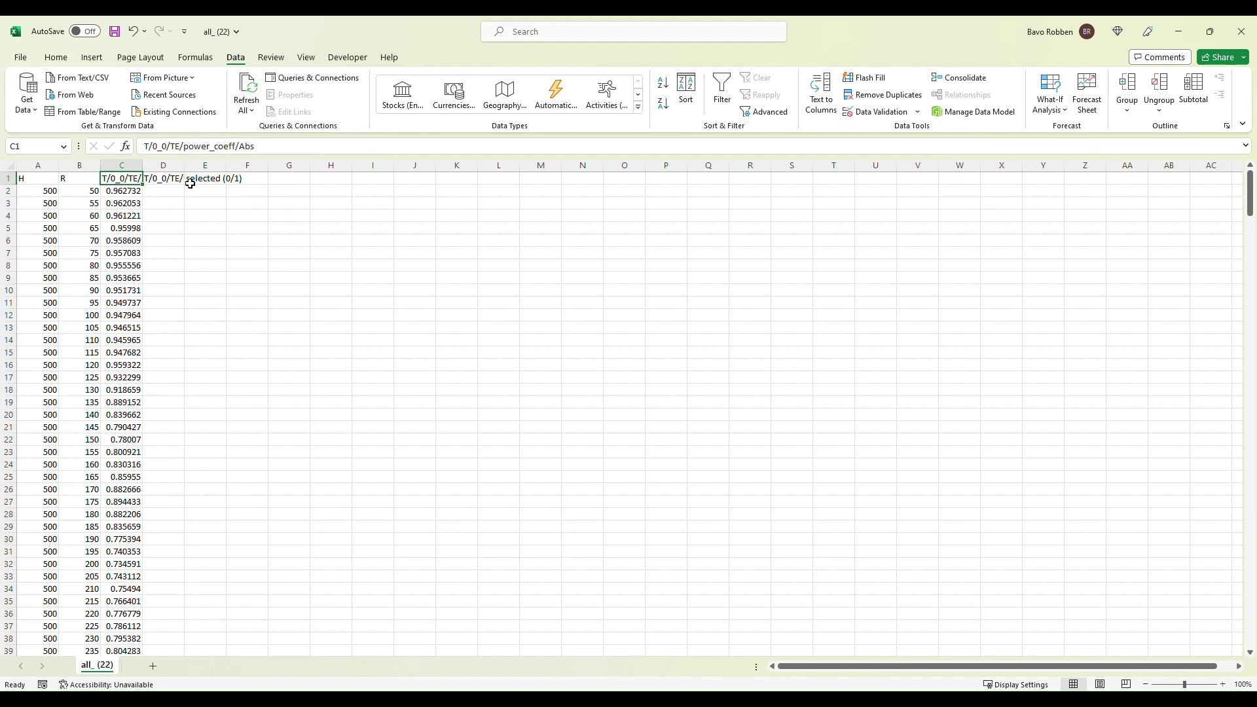
left_click(168, 181)
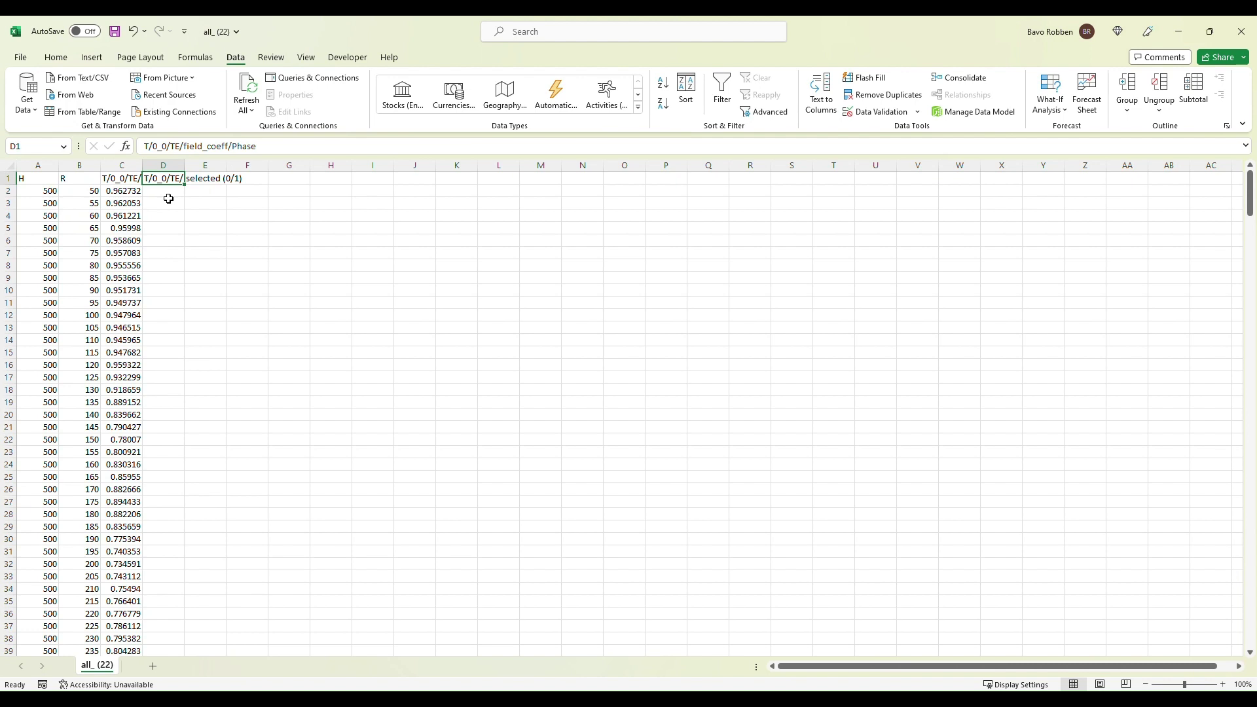
left_click(129, 195)
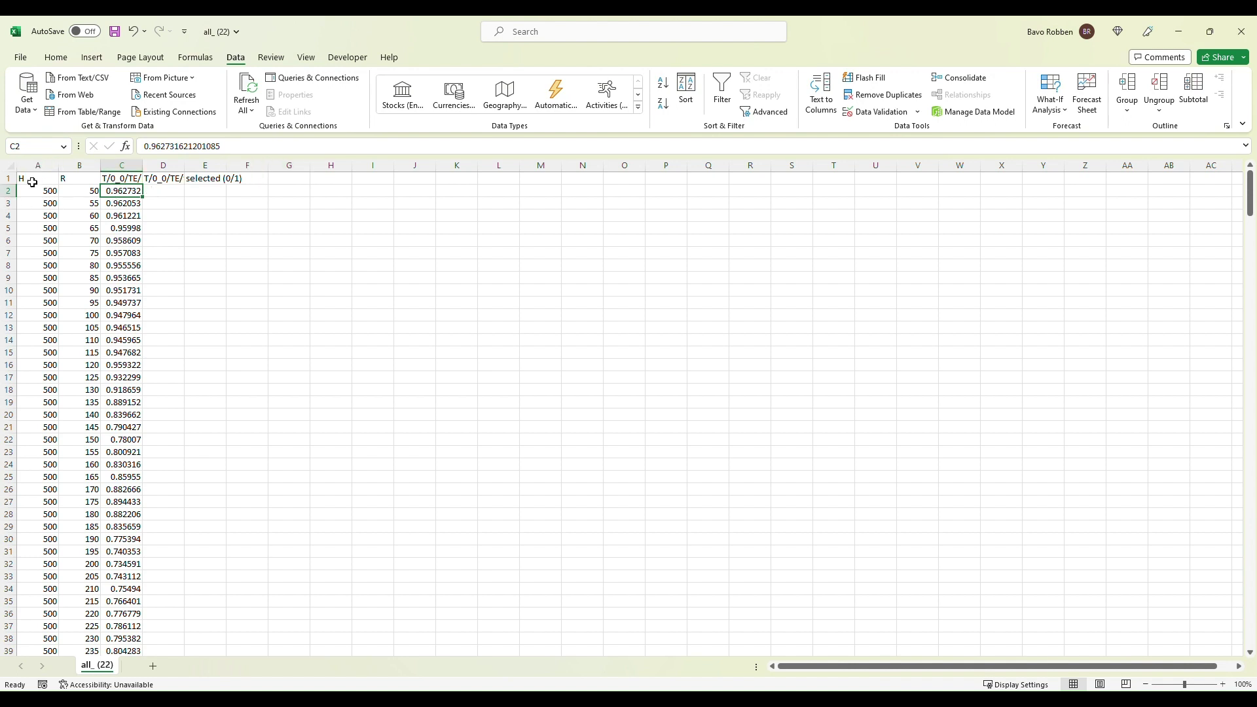
left_click_drag(30, 179, 252, 181)
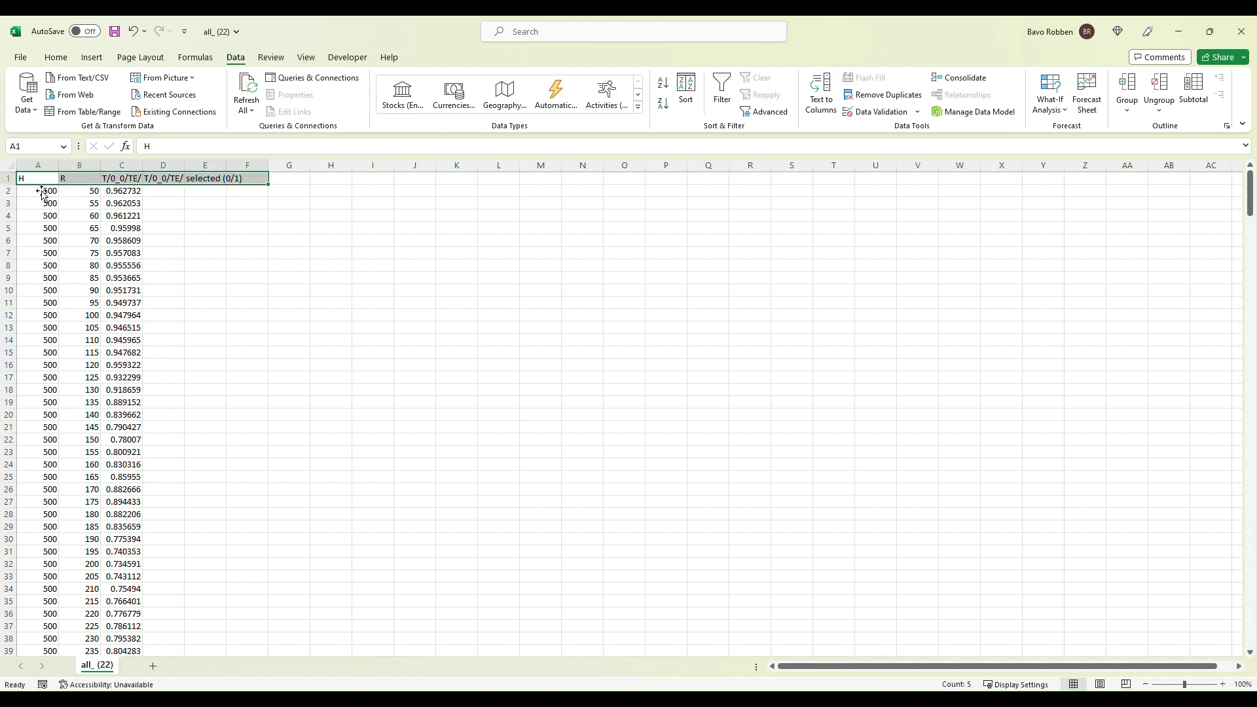
left_click_drag(38, 165, 99, 176)
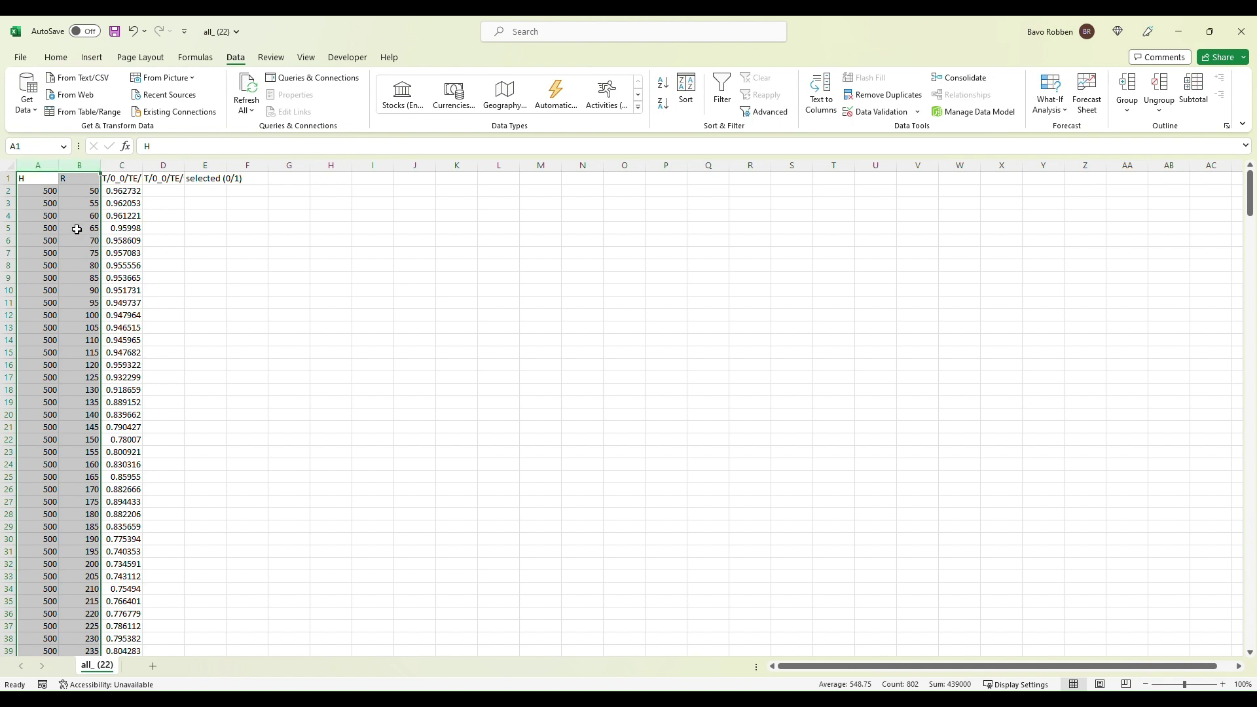
left_click(42, 192)
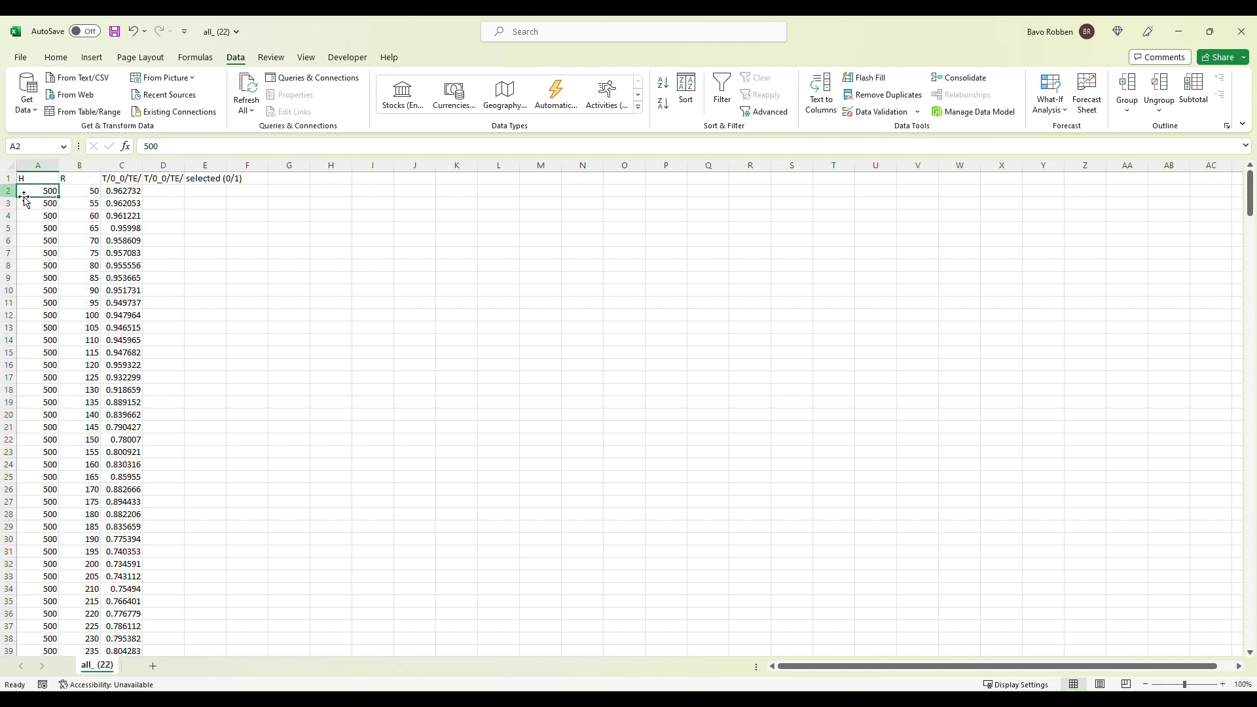
left_click_drag(44, 197, 71, 195)
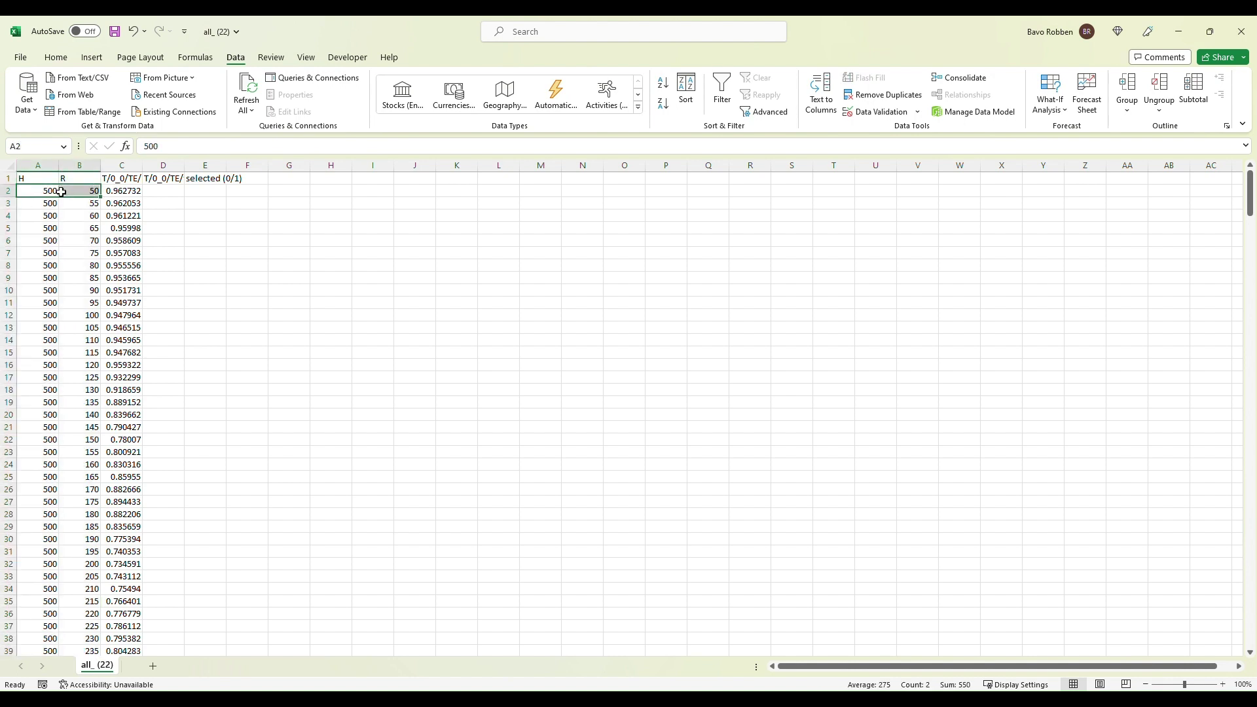
Mark the first two data rows as selected by entering 1 in E2 and TRUE in E3.
left_click(202, 194)
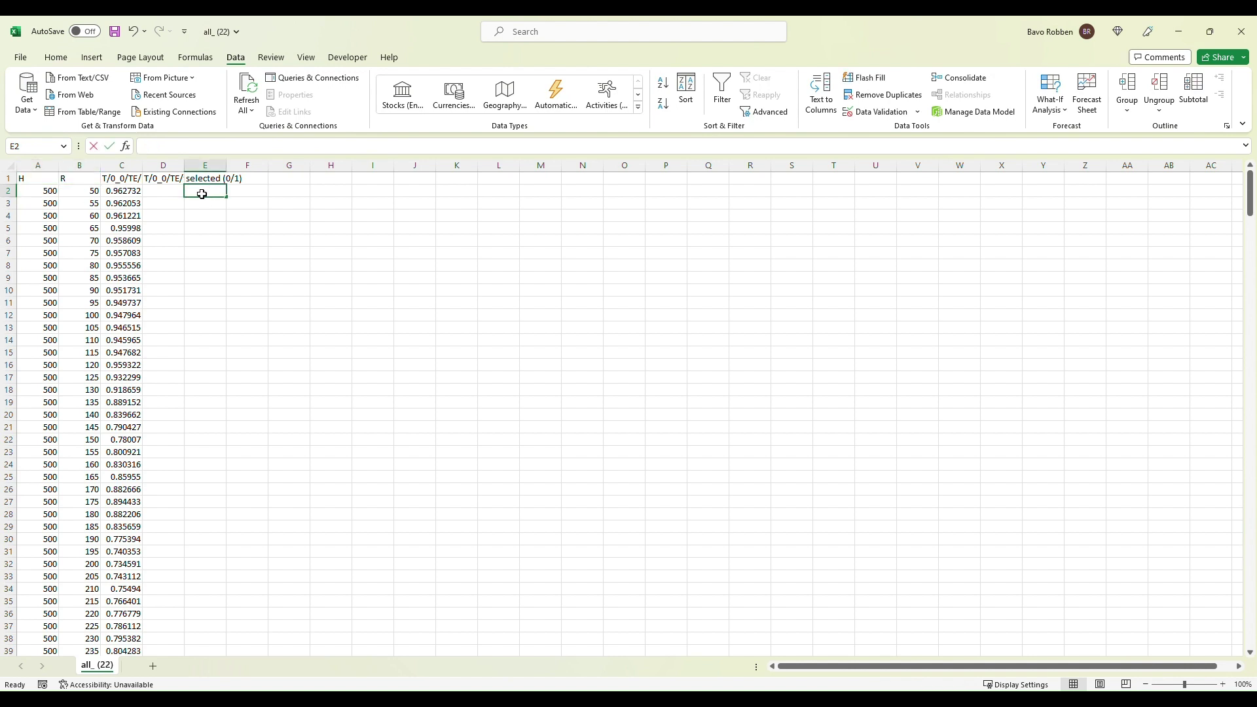
type("1")
key("Return")
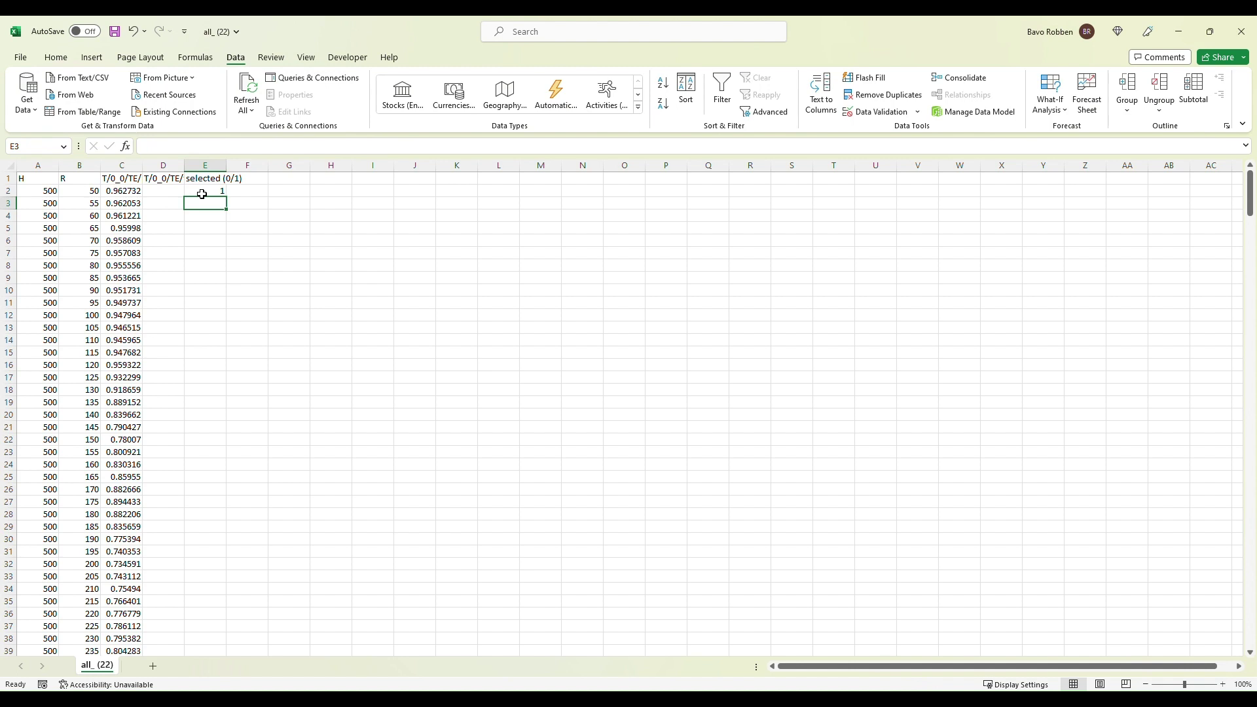
type("True")
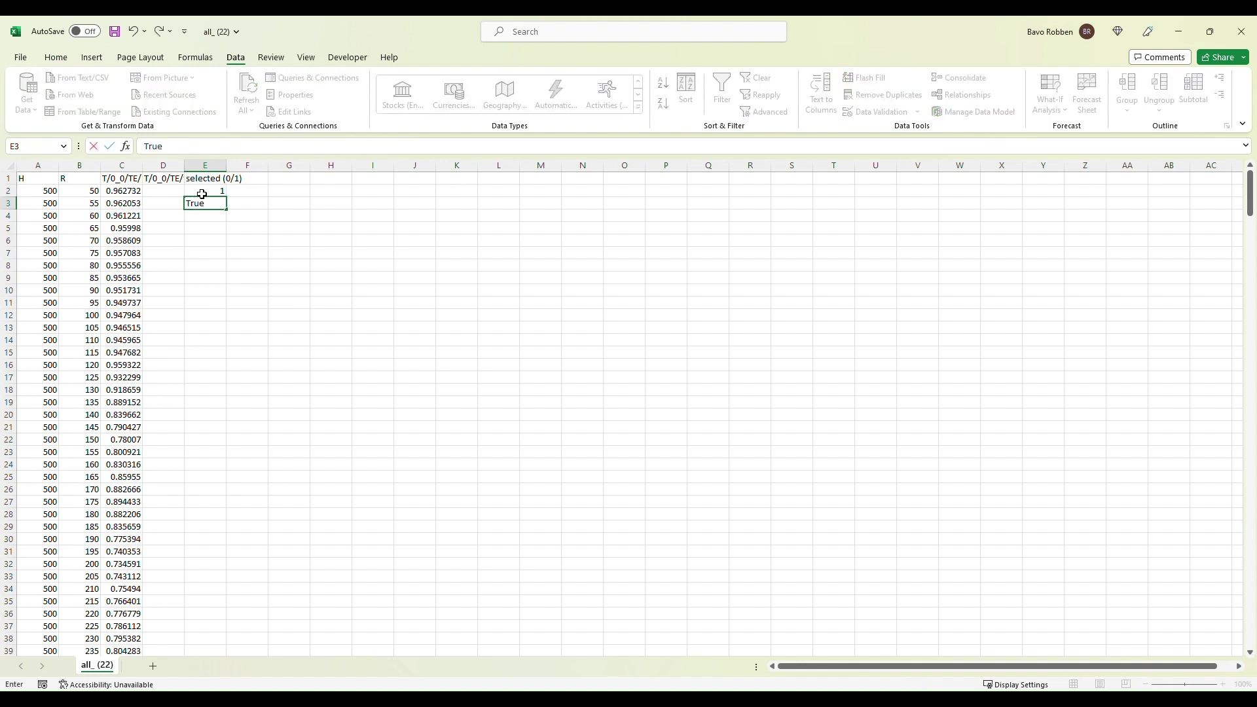
key("BackSpace")
key("BackSpace")
key("BackSpace")
type("RUE")
key("Return")
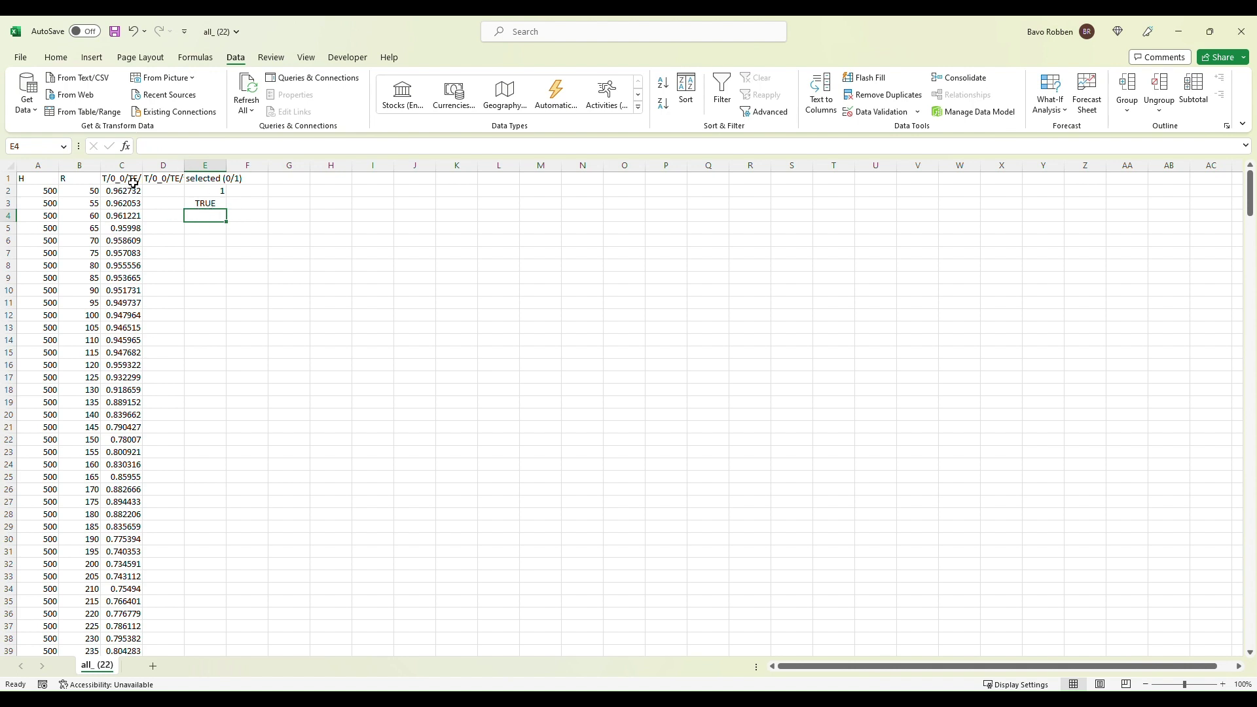
Move the H column to column G and the selected (0/1) column to column A.
left_click(38, 172)
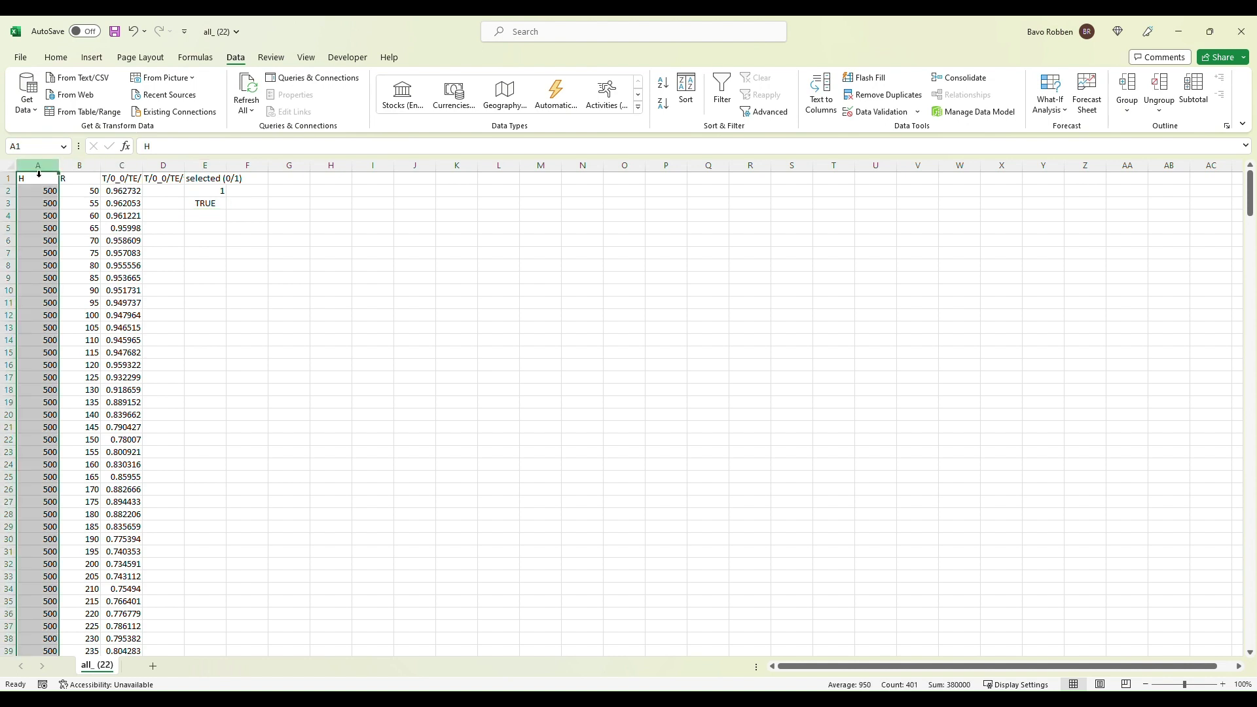
key("ctrl+c")
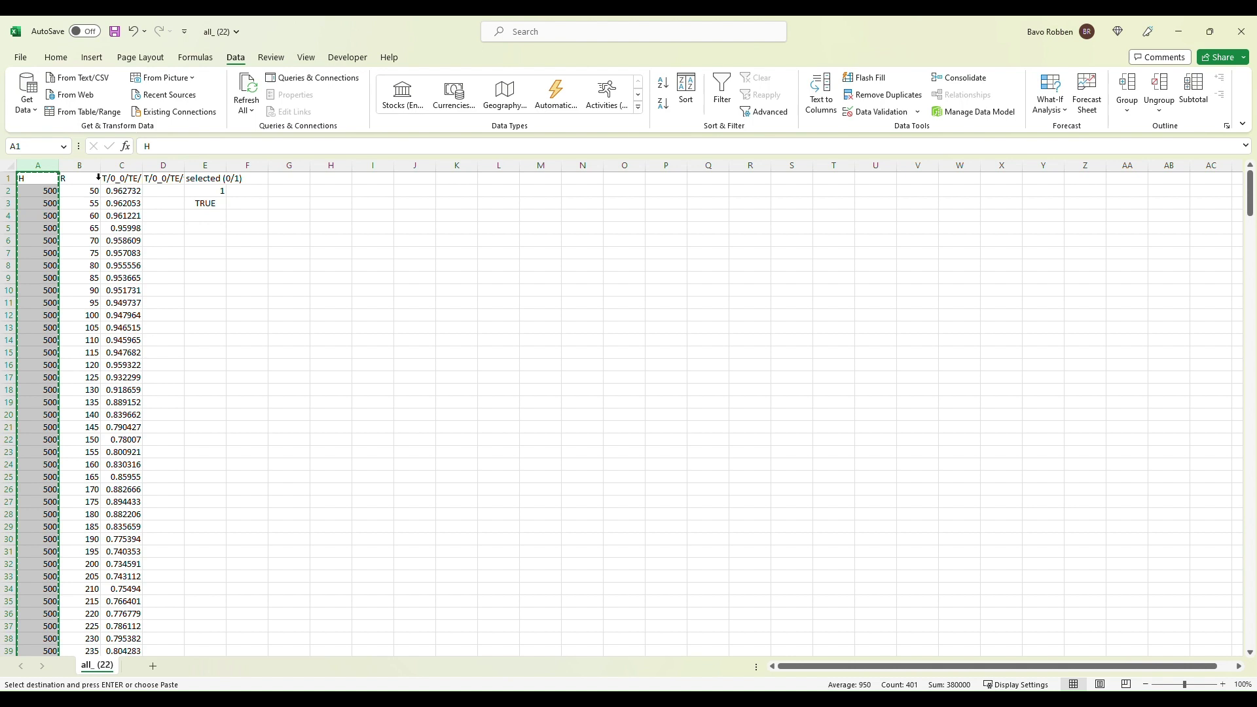
left_click(308, 172)
key("ctrl+v")
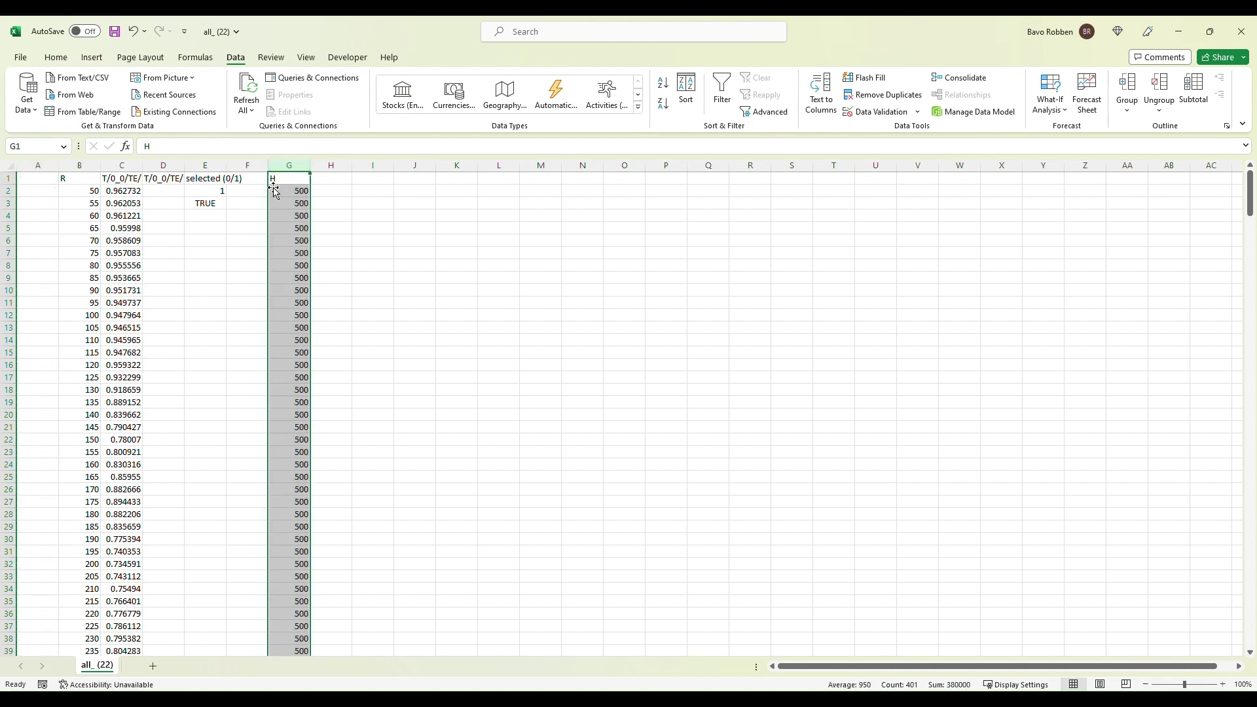
left_click(220, 179)
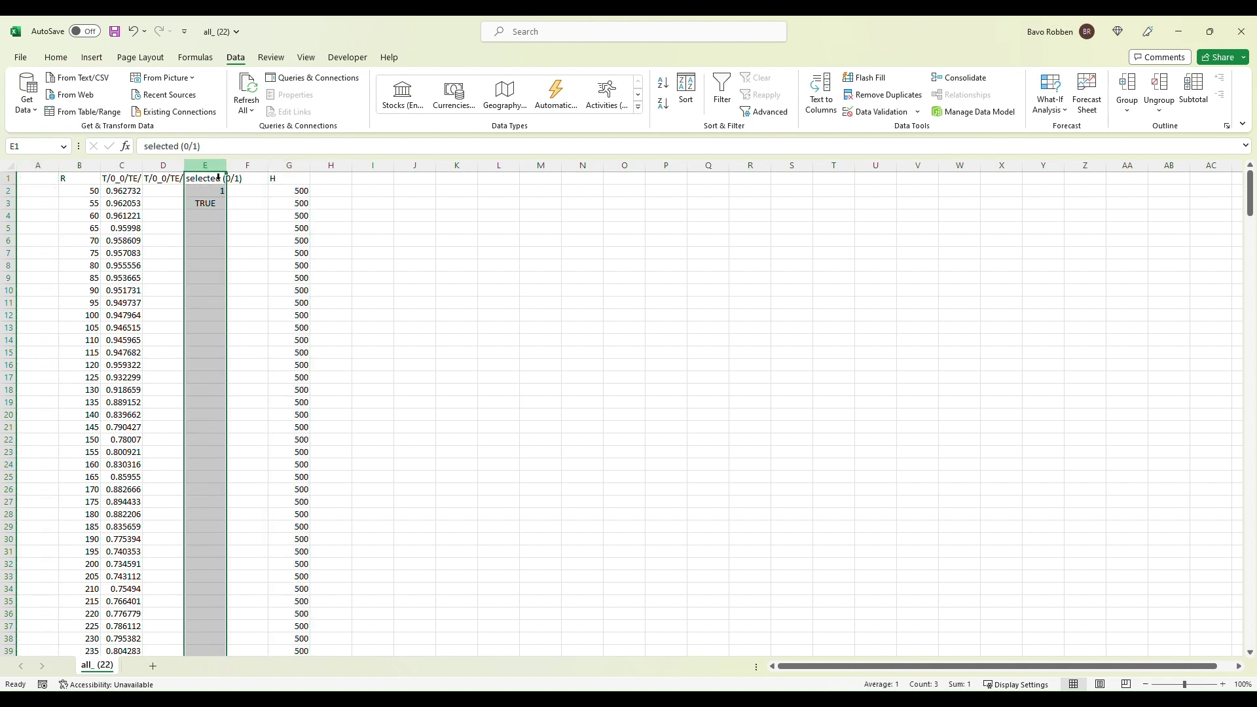
left_click_drag(219, 177, 36, 193)
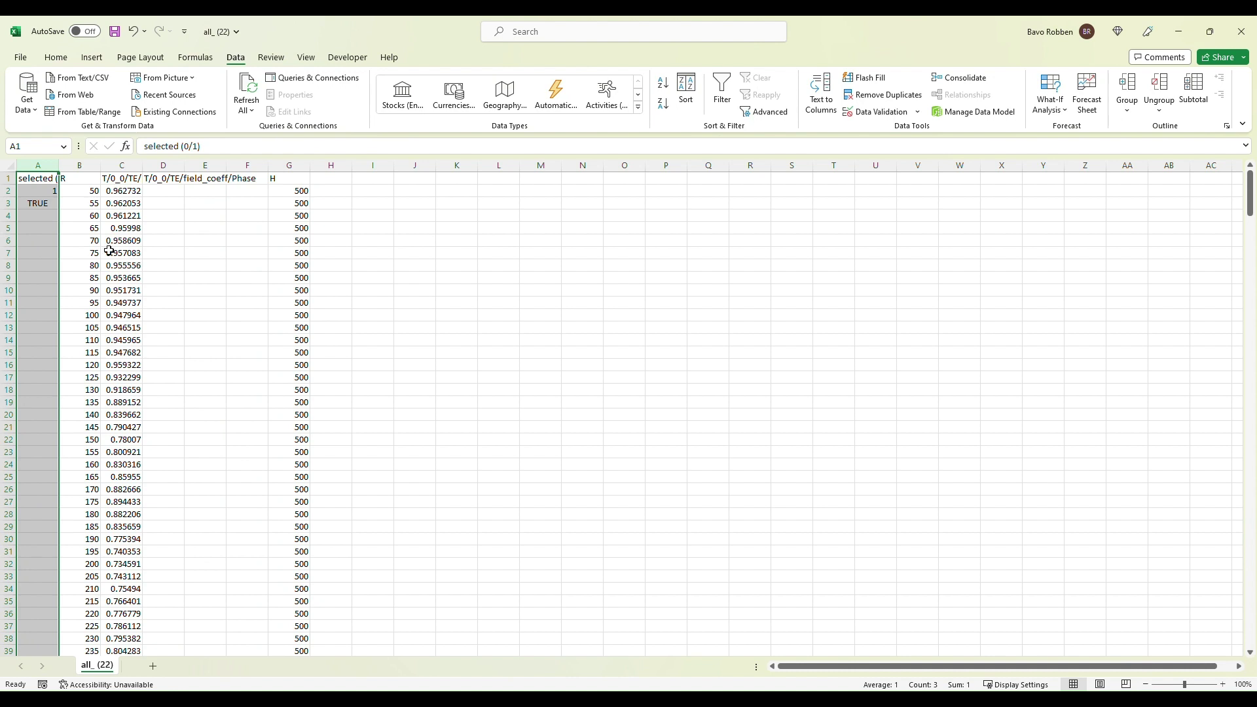
Delete rows 19 to 22, which hold R values 135 to 150 for H 500.
left_click(130, 420)
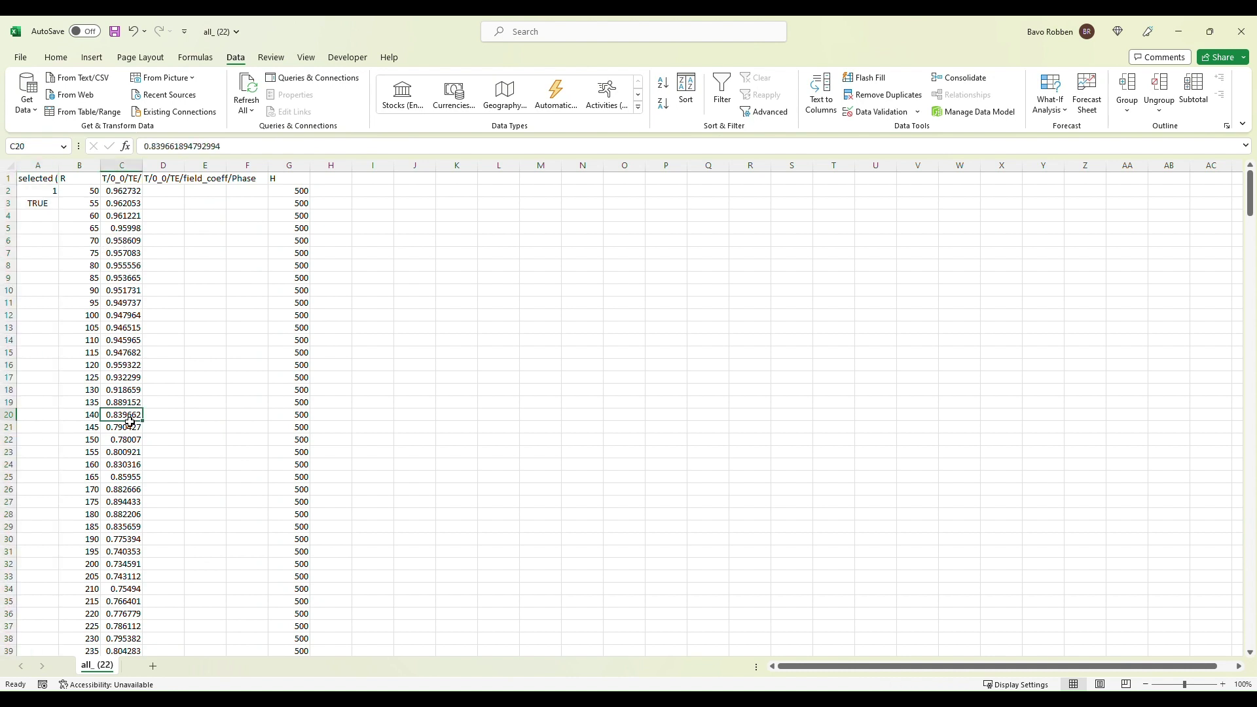
left_click_drag(127, 402, 134, 444)
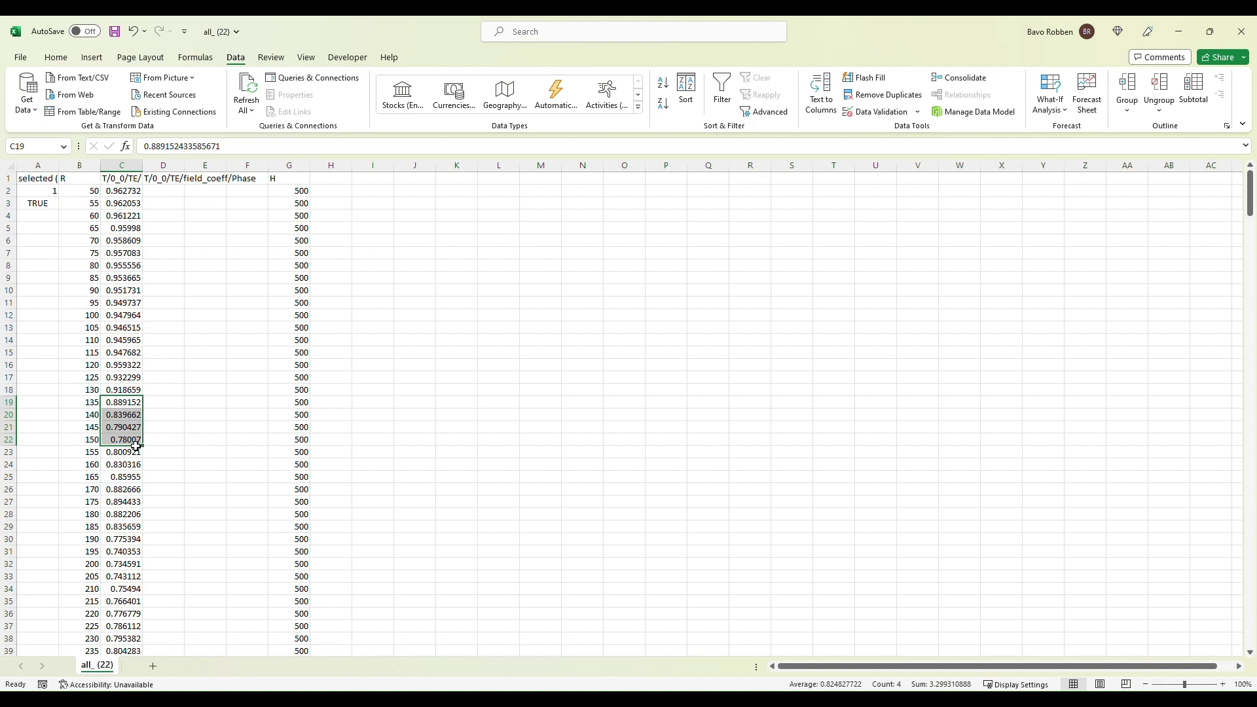
left_click_drag(13, 402, 17, 448)
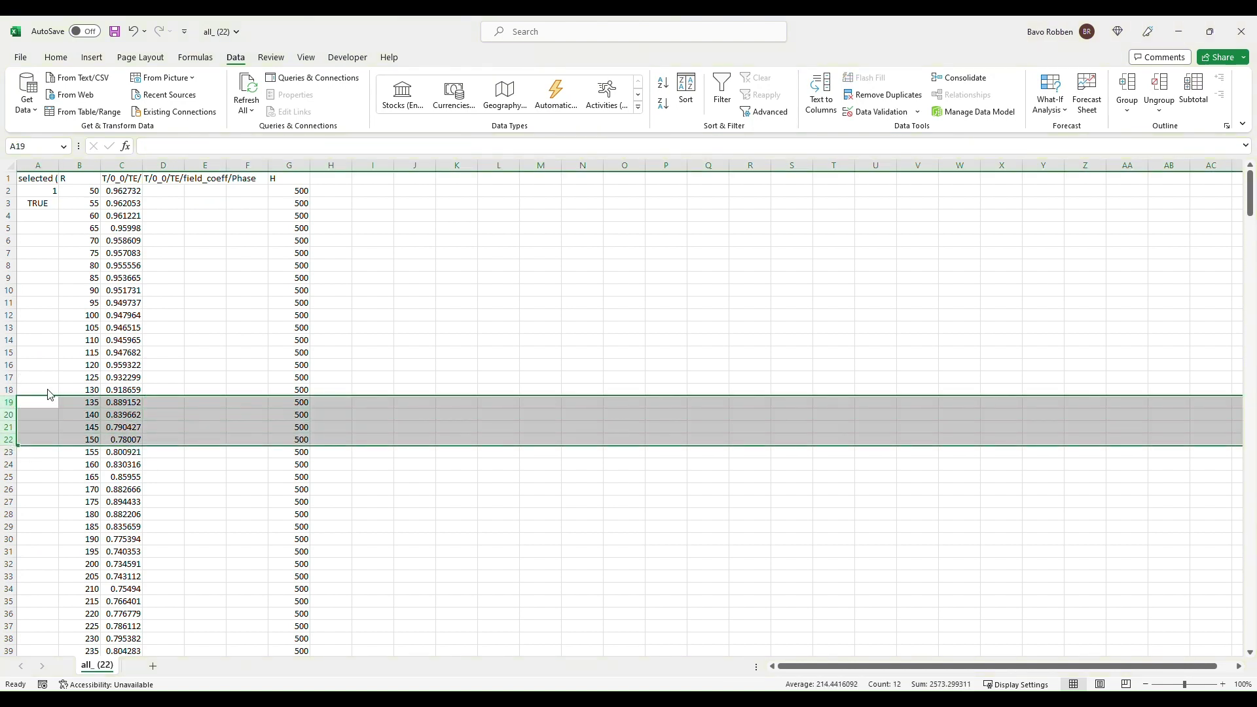
key("ctrl+minus")
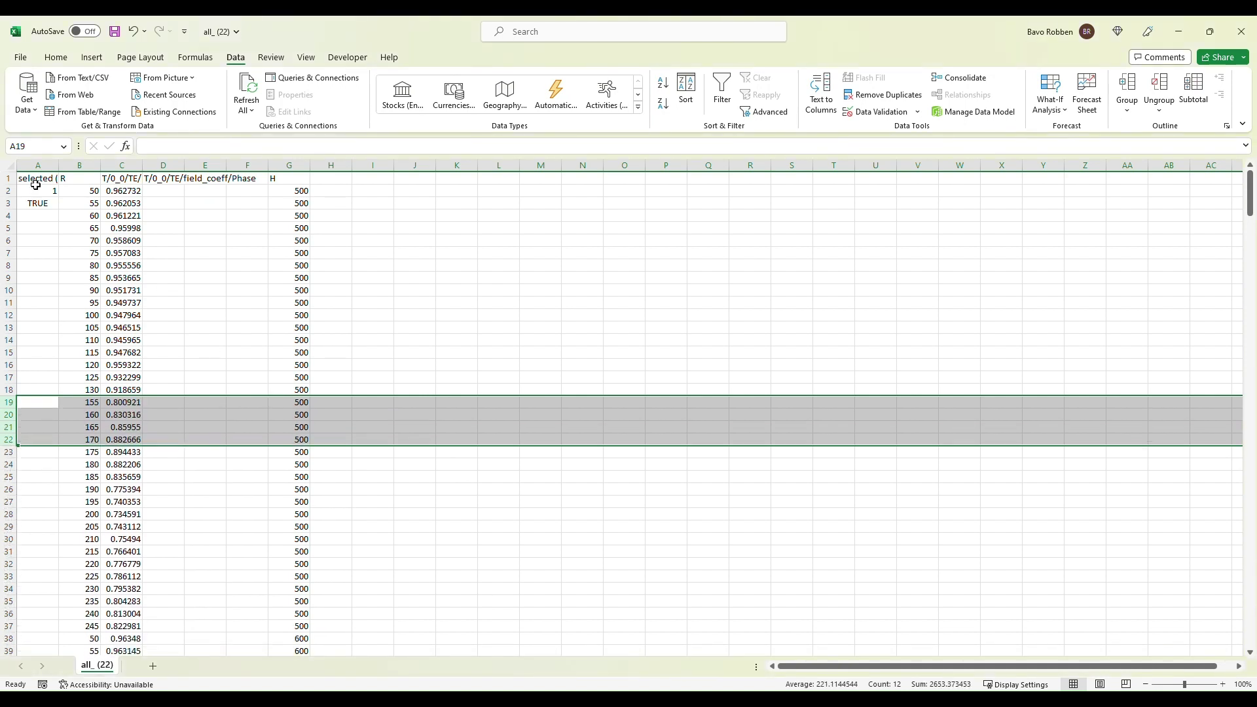
Review the header row, the R and H columns and the first entry of the selected (0/1) column.
left_click(13, 179)
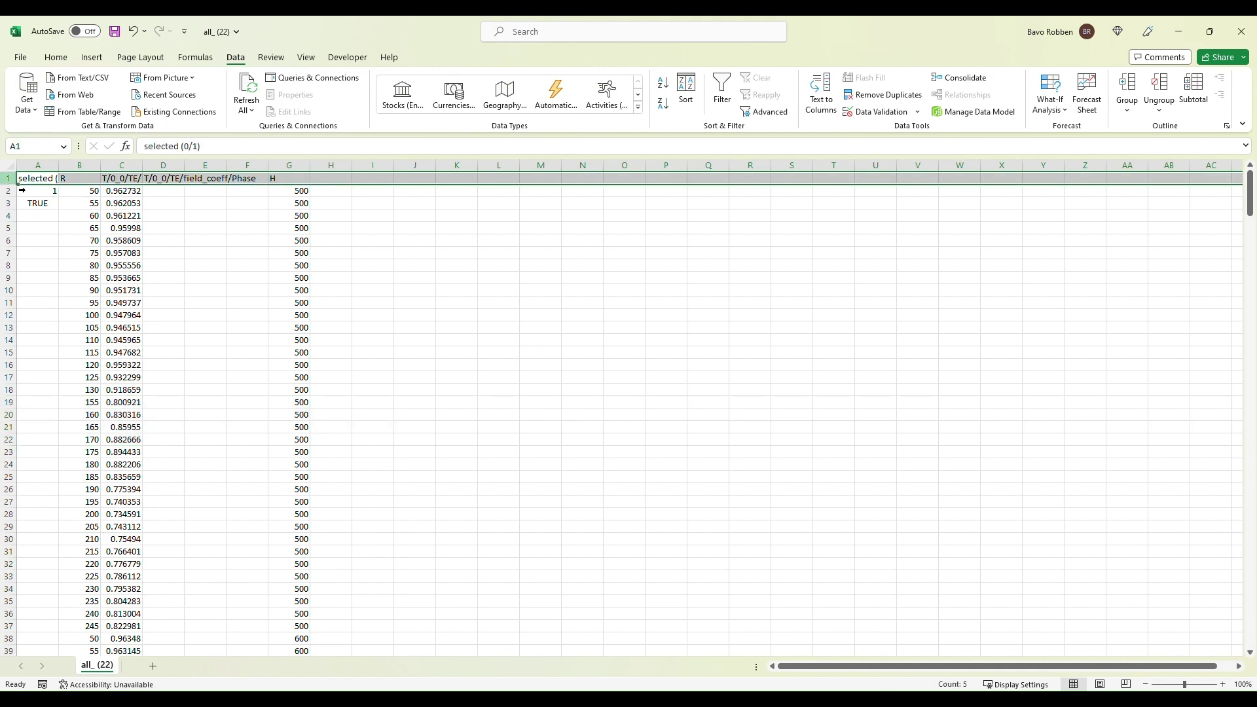
left_click(79, 165)
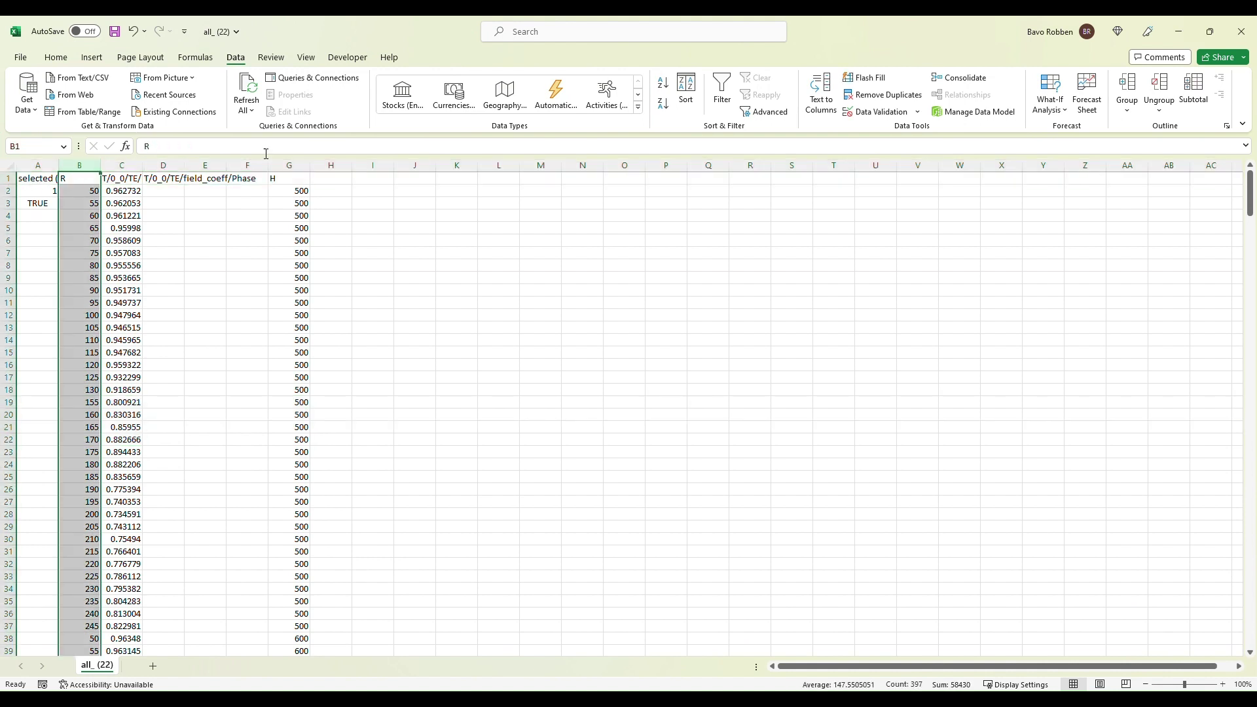
left_click(301, 169, "ctrl")
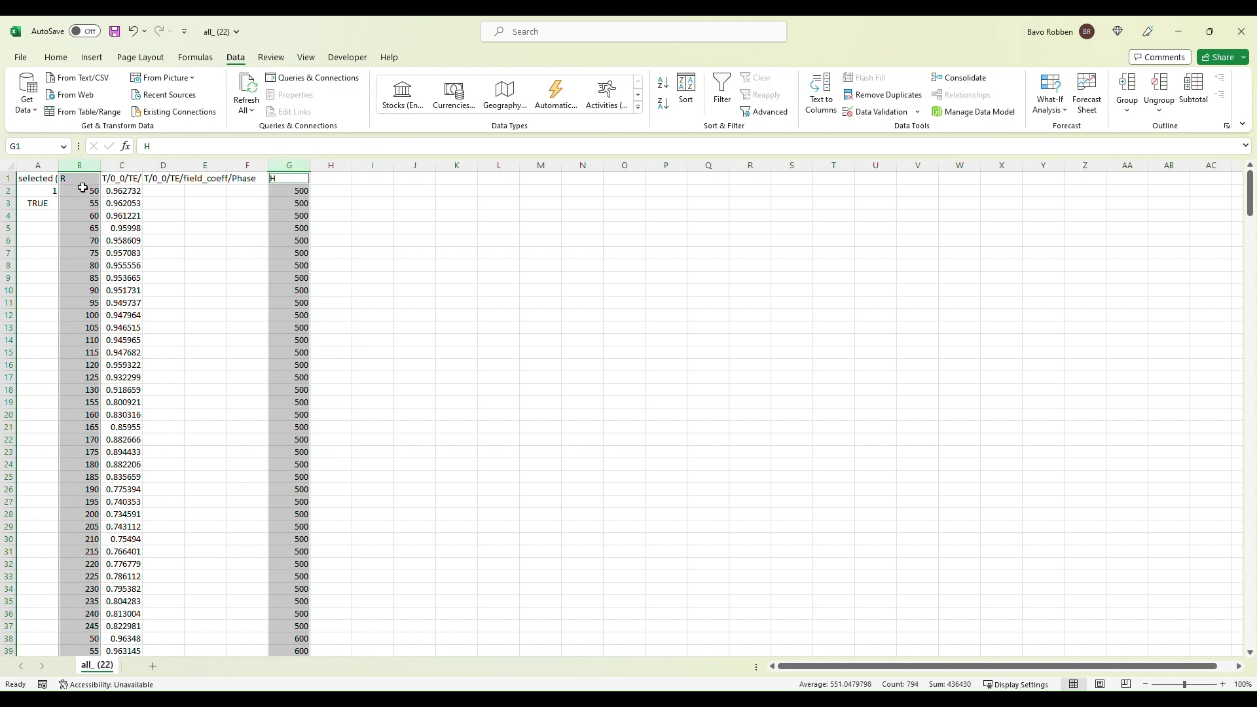
left_click(26, 189)
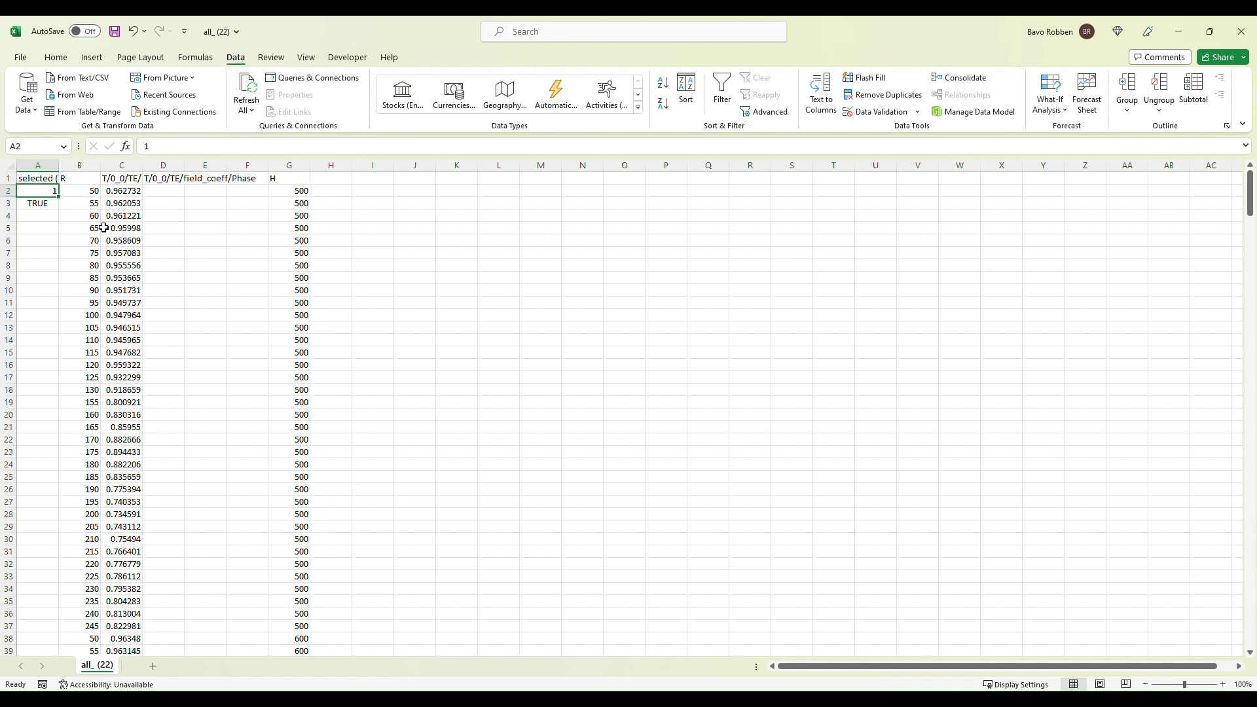
Enter the formula =C4>0.9 in A4 and fill it down the selected (0/1) column through row 397.
left_click(35, 221)
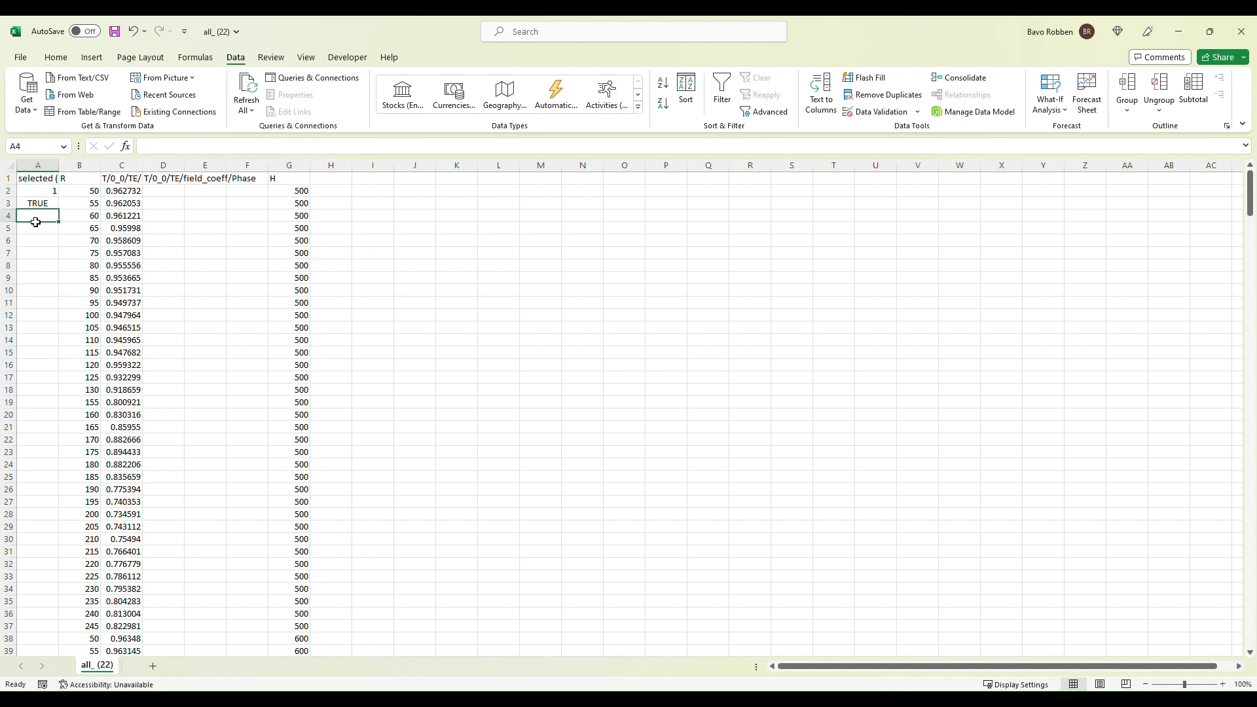
type("=")
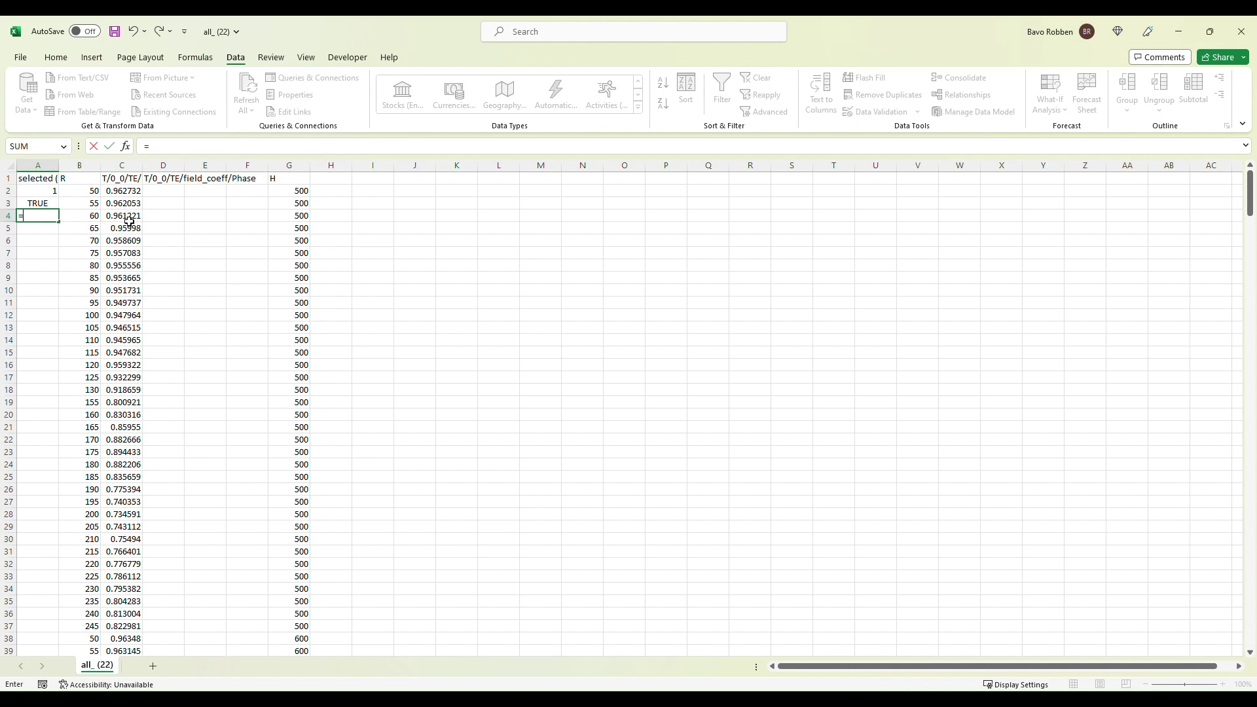
left_click(129, 221)
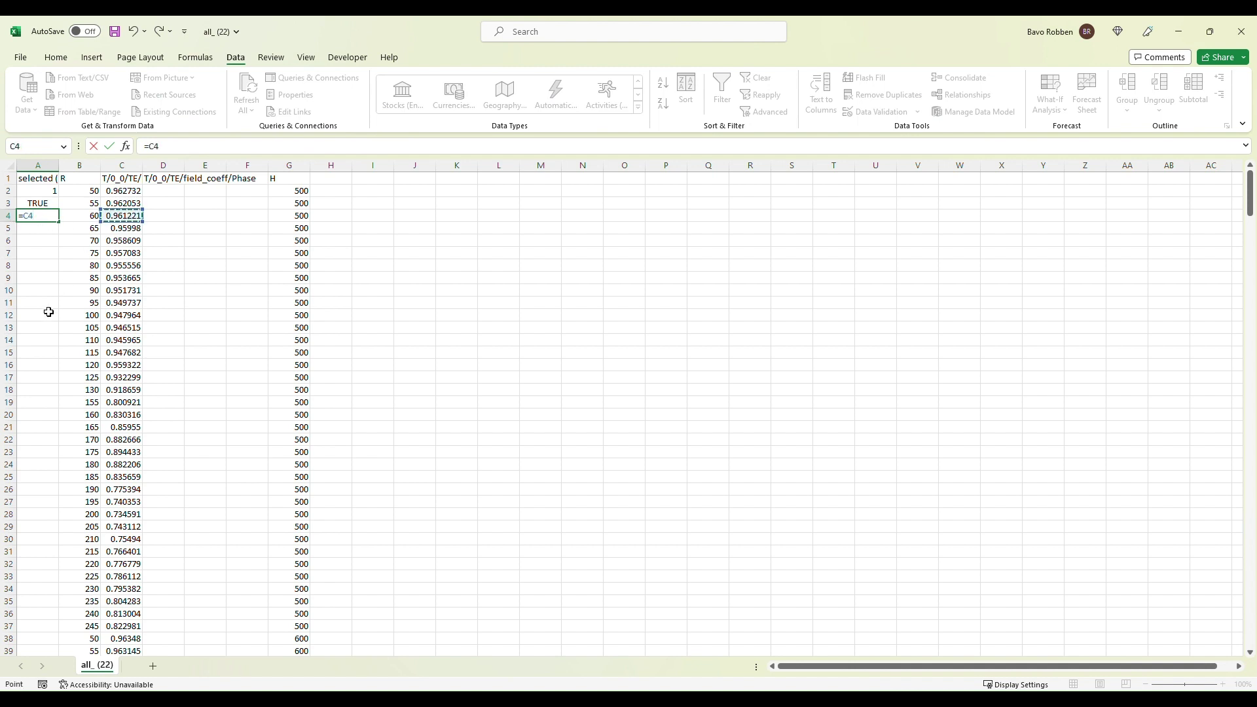
type(">0.9")
key("Return")
left_click(37, 216)
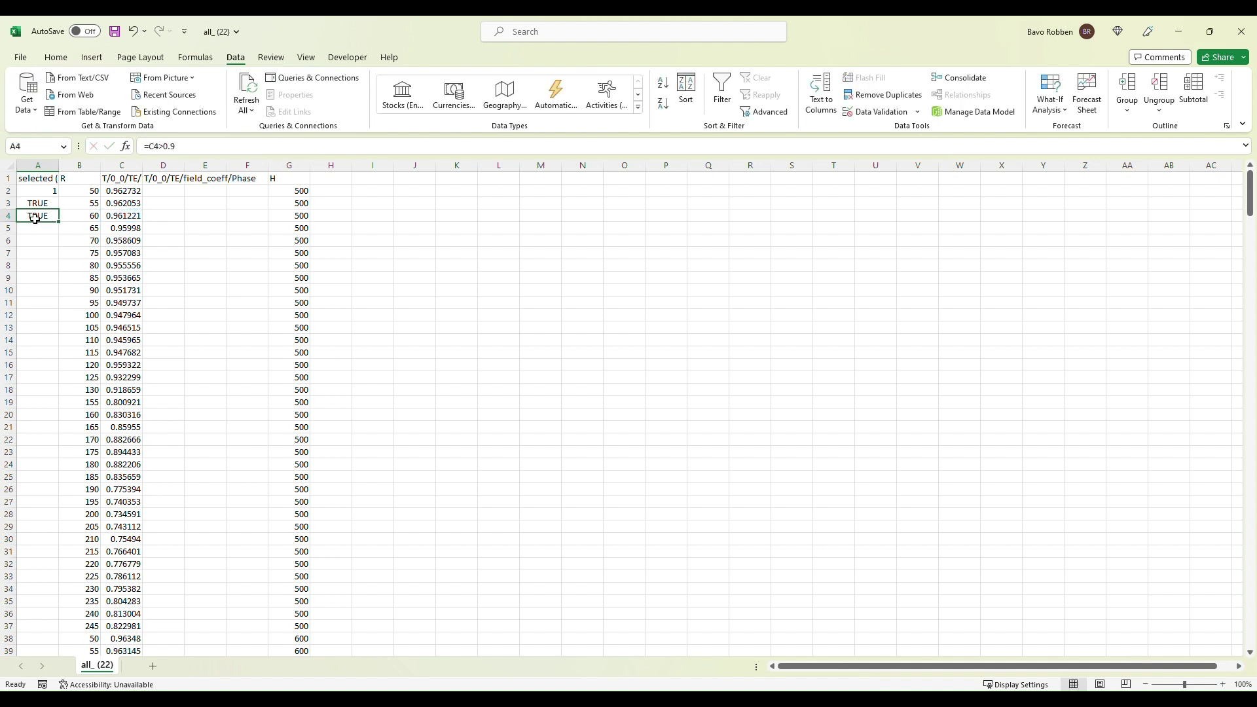
left_click_drag(58, 222, 62, 601)
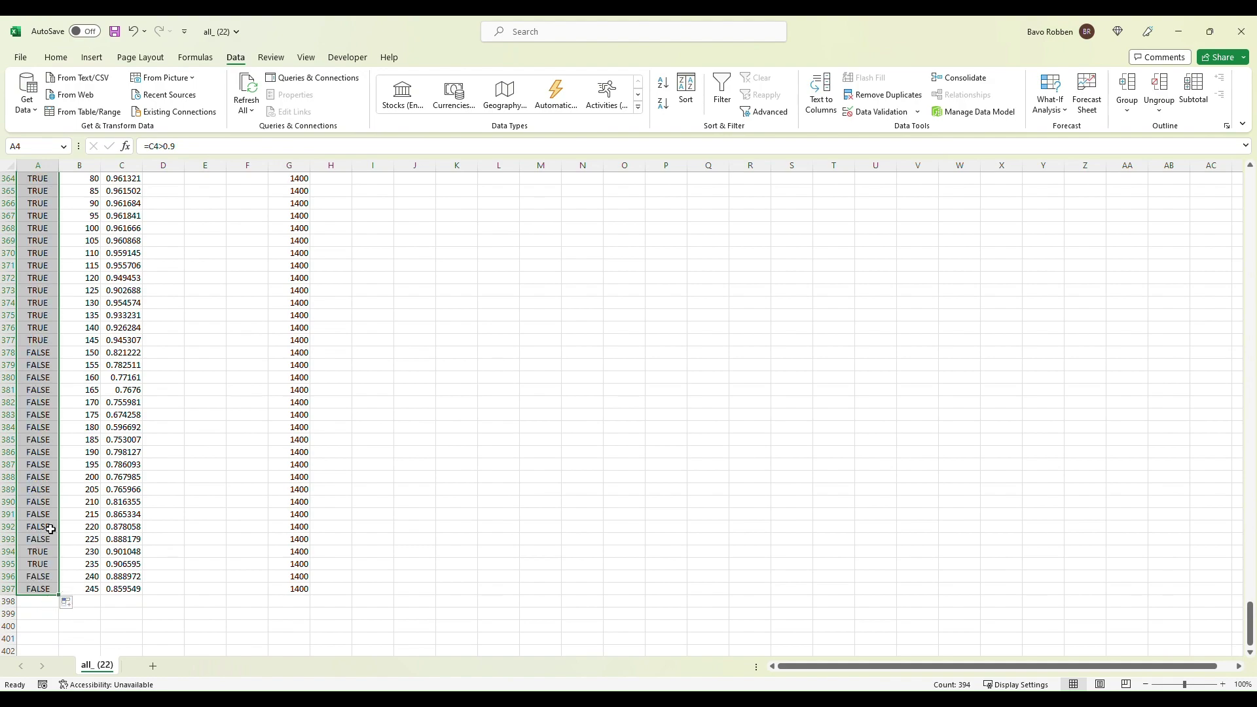
scroll(51, 529, "up", 20)
scroll(51, 529, "up", 20)
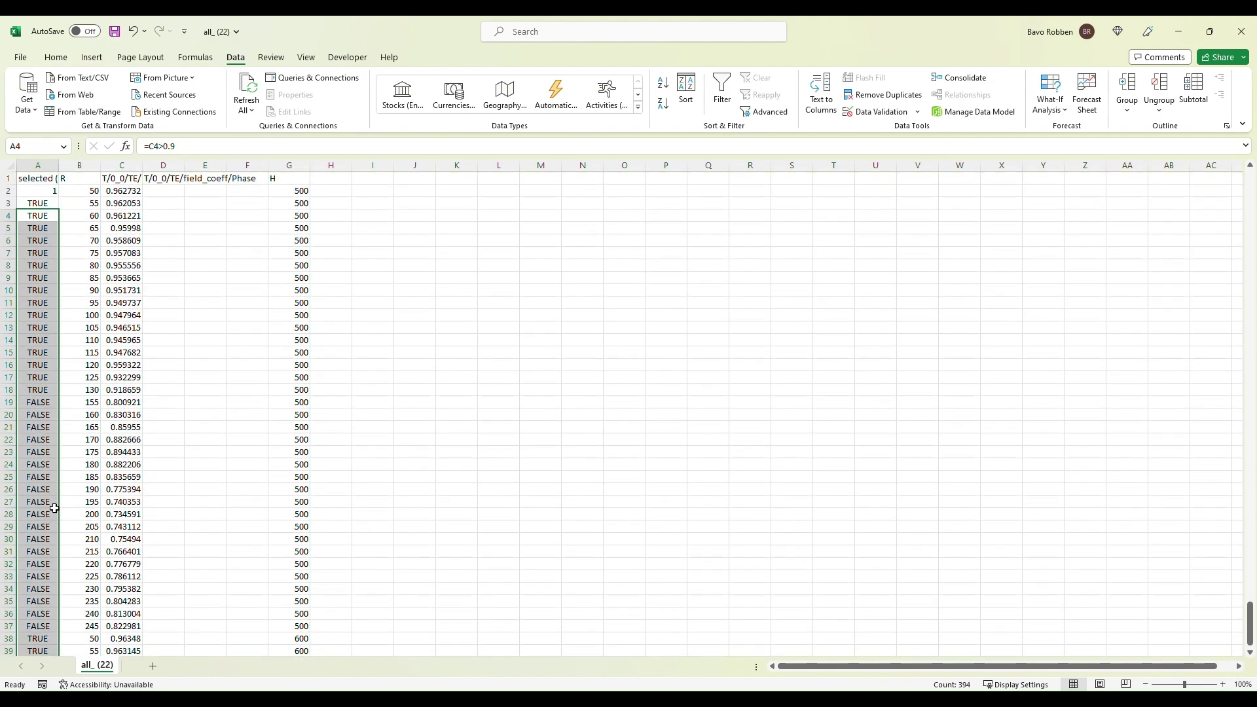
left_click(100, 292)
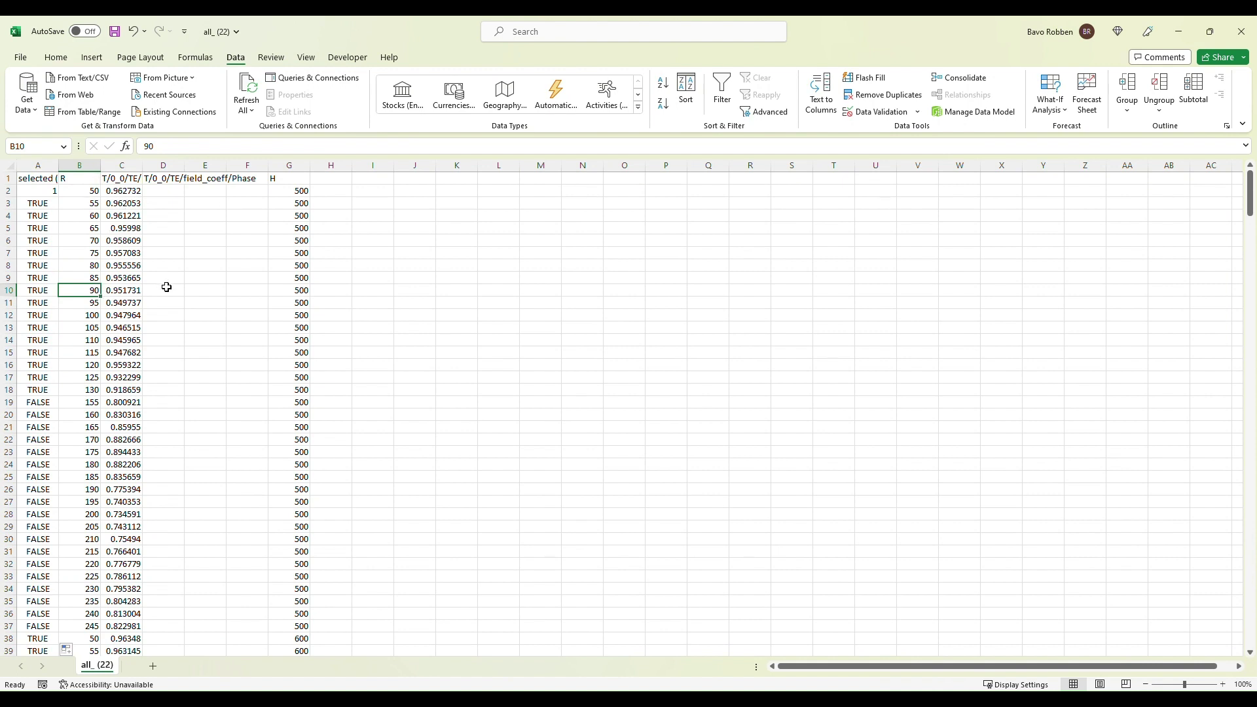
Save the edited CSV file, switch to PlanOpSim and import that file as the selection of simulation results.
key("ctrl+s")
left_click(1177, 31)
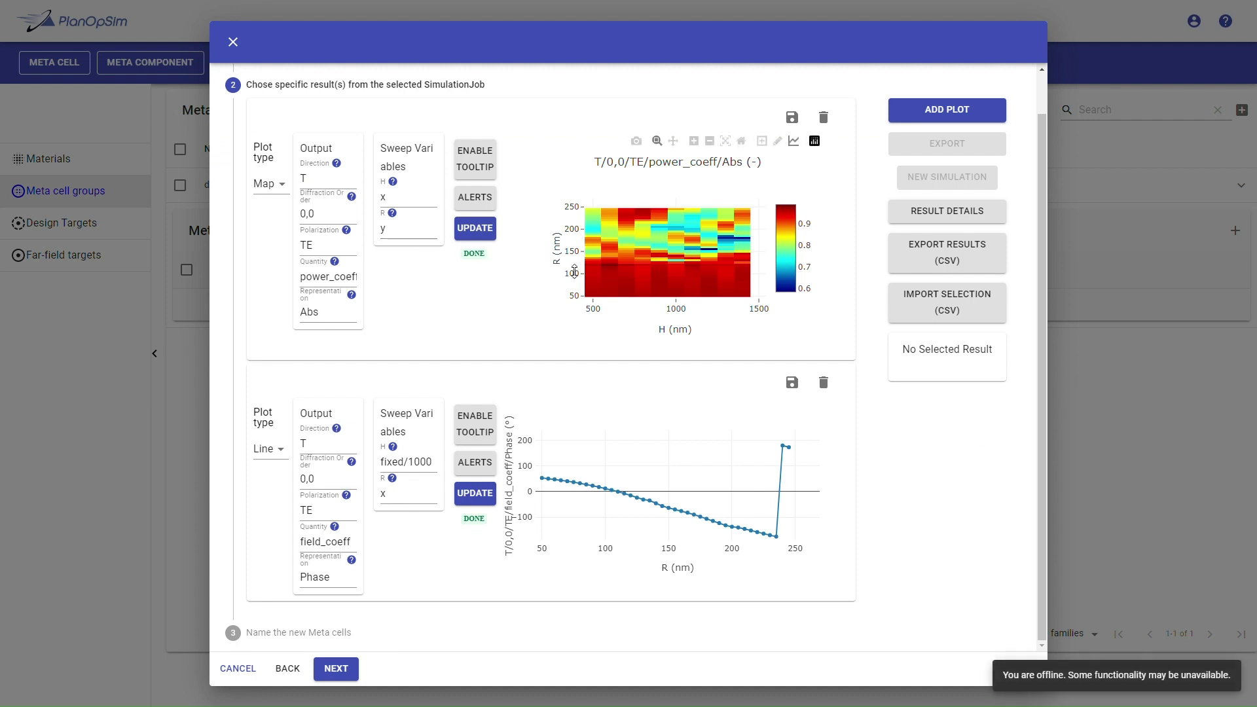
left_click(957, 297)
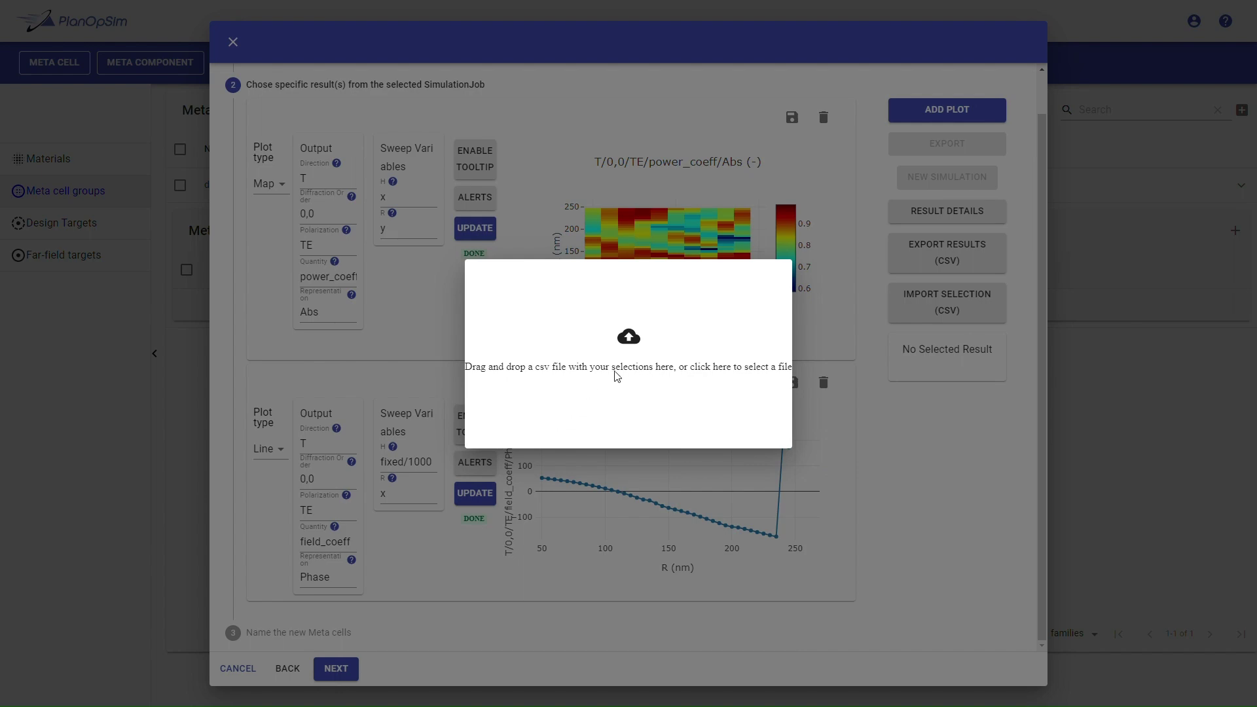
left_click_drag(622, 360, 623, 360)
Check the imported results and finish adding them to the dummy group, keeping the default meta cell names.
scroll(936, 364, "down", 20)
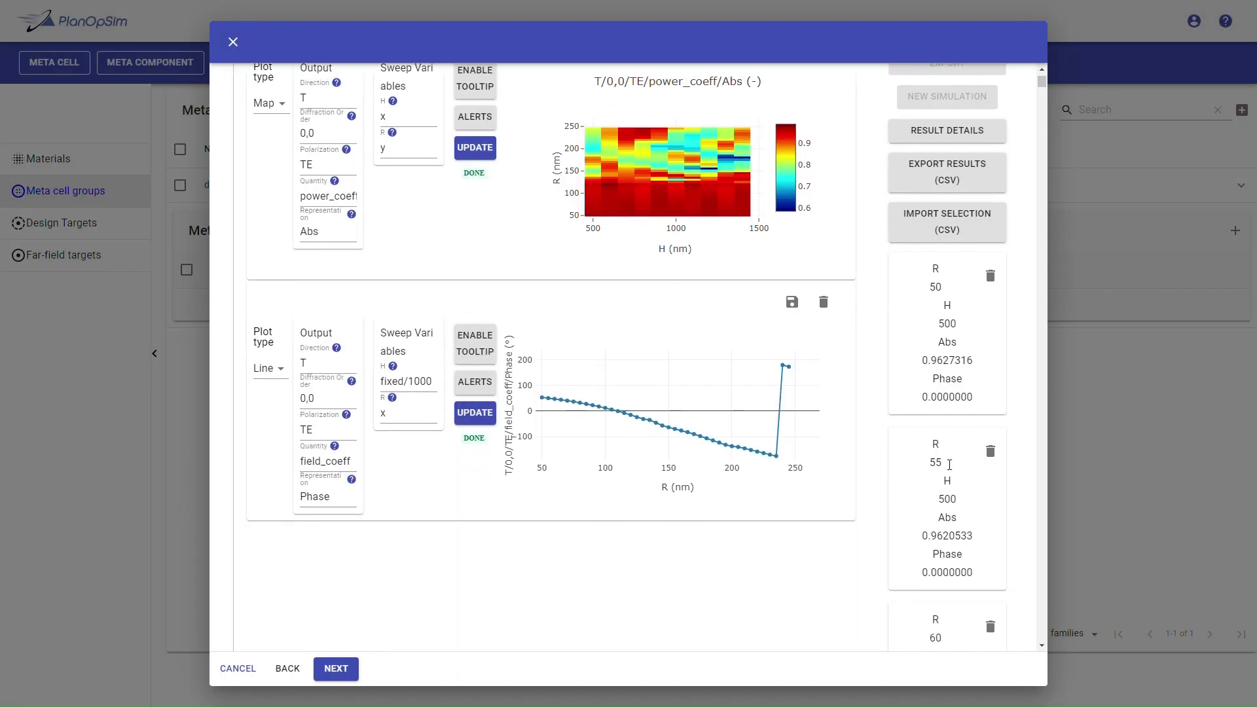
scroll(945, 463, "down", 20)
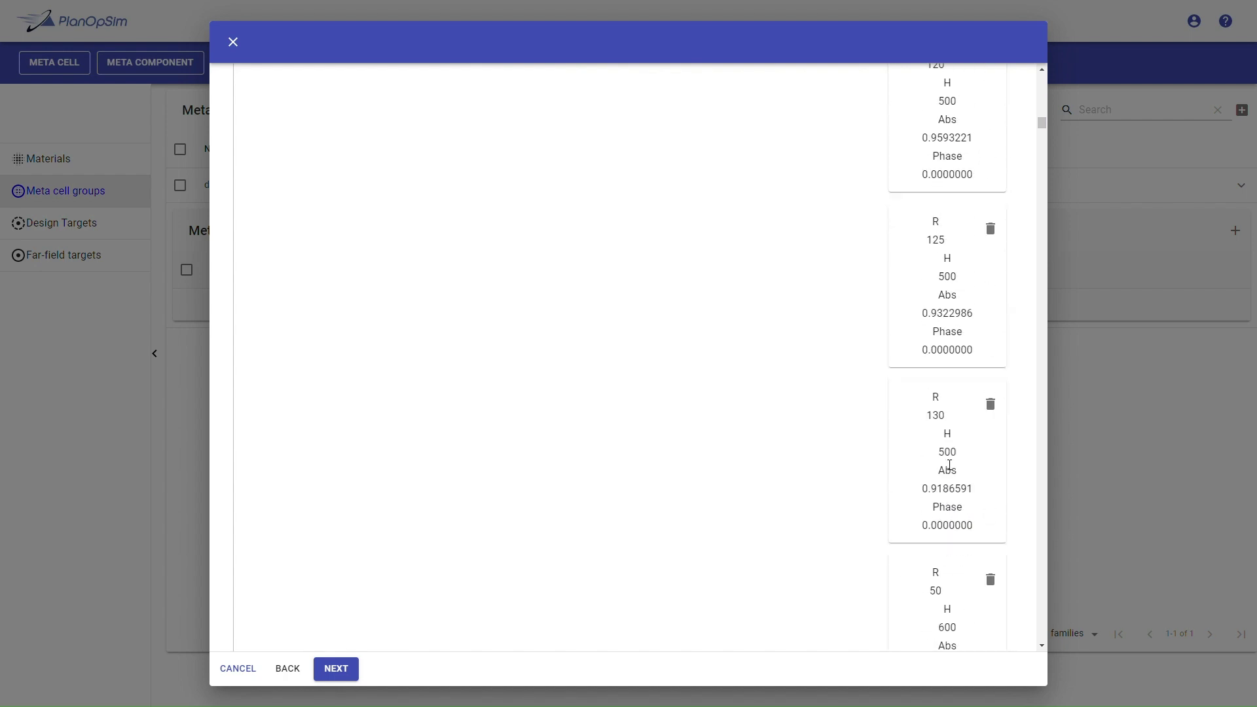
left_click_drag(1029, 126, 1002, 69)
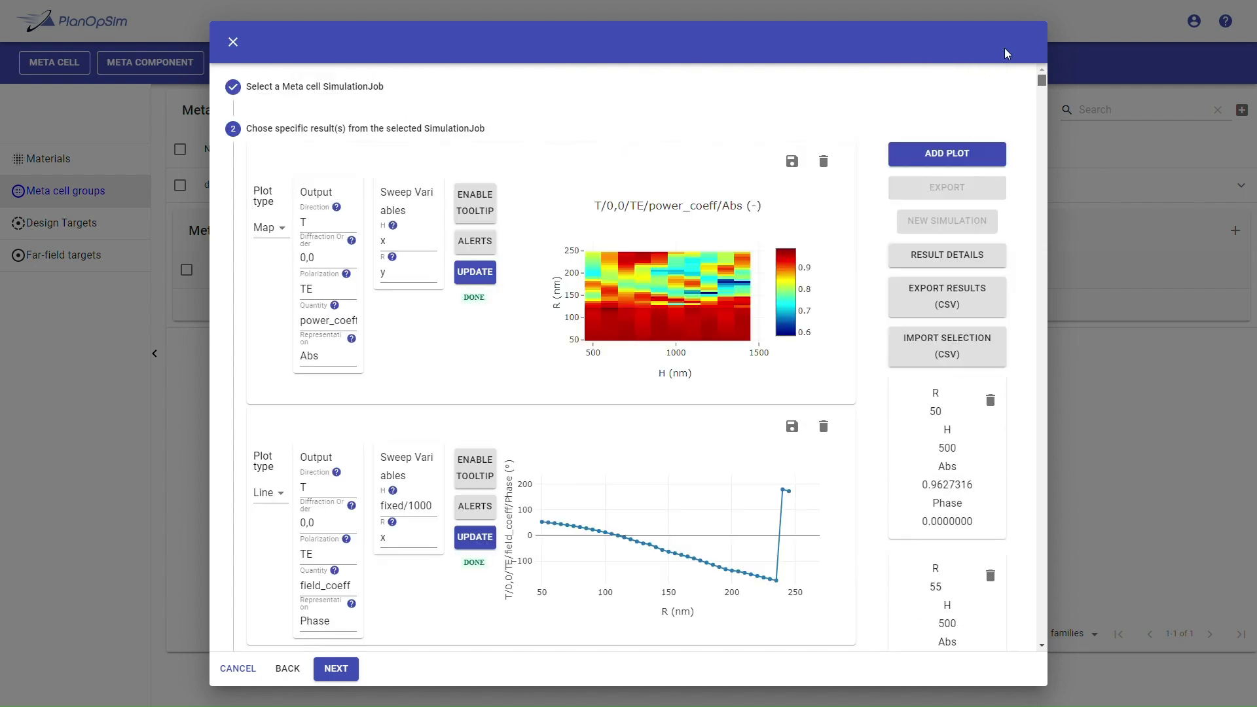
left_click(341, 669)
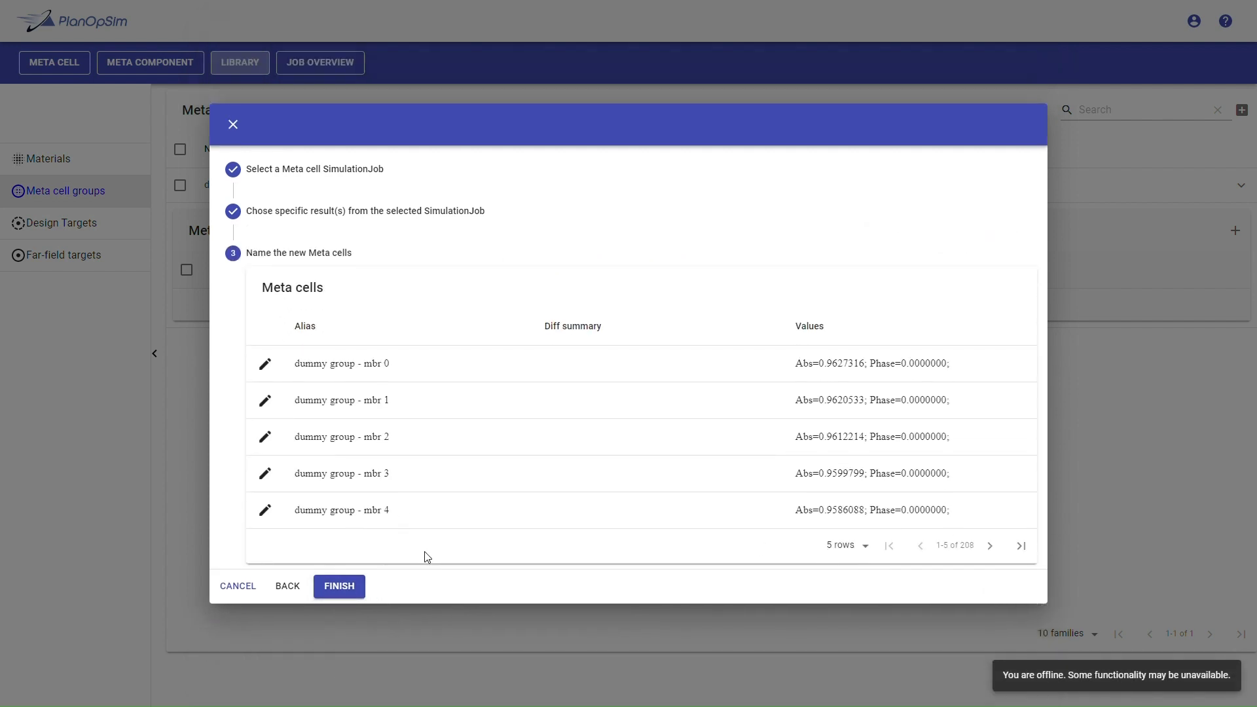
left_click(352, 587)
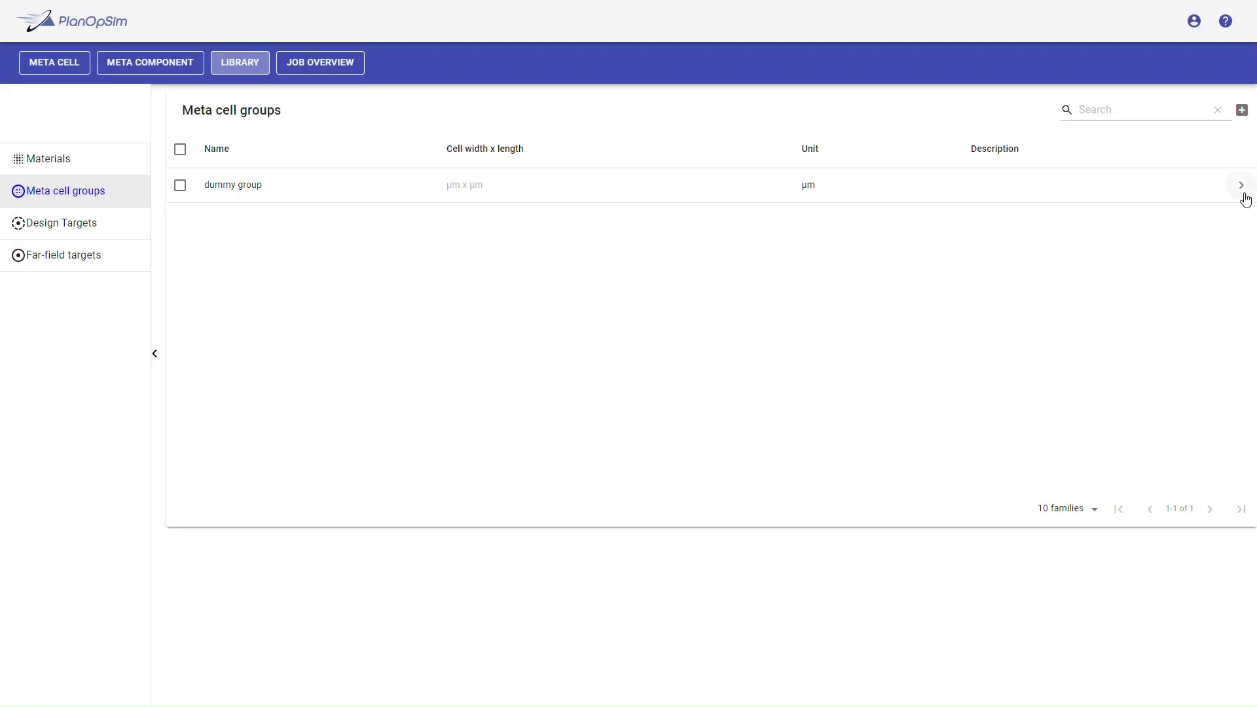
Expand the dummy group in the library and examine its meta cells from the first to the last entry.
left_click(1243, 194)
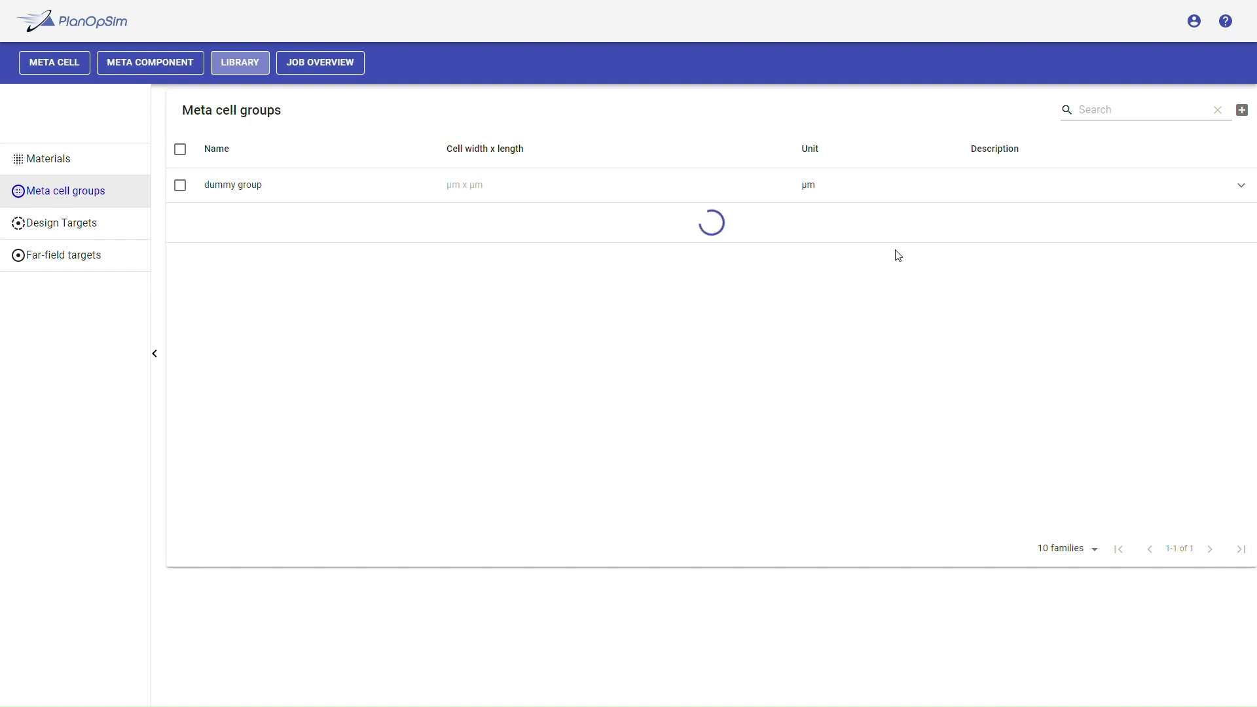
scroll(987, 386, "down", 20)
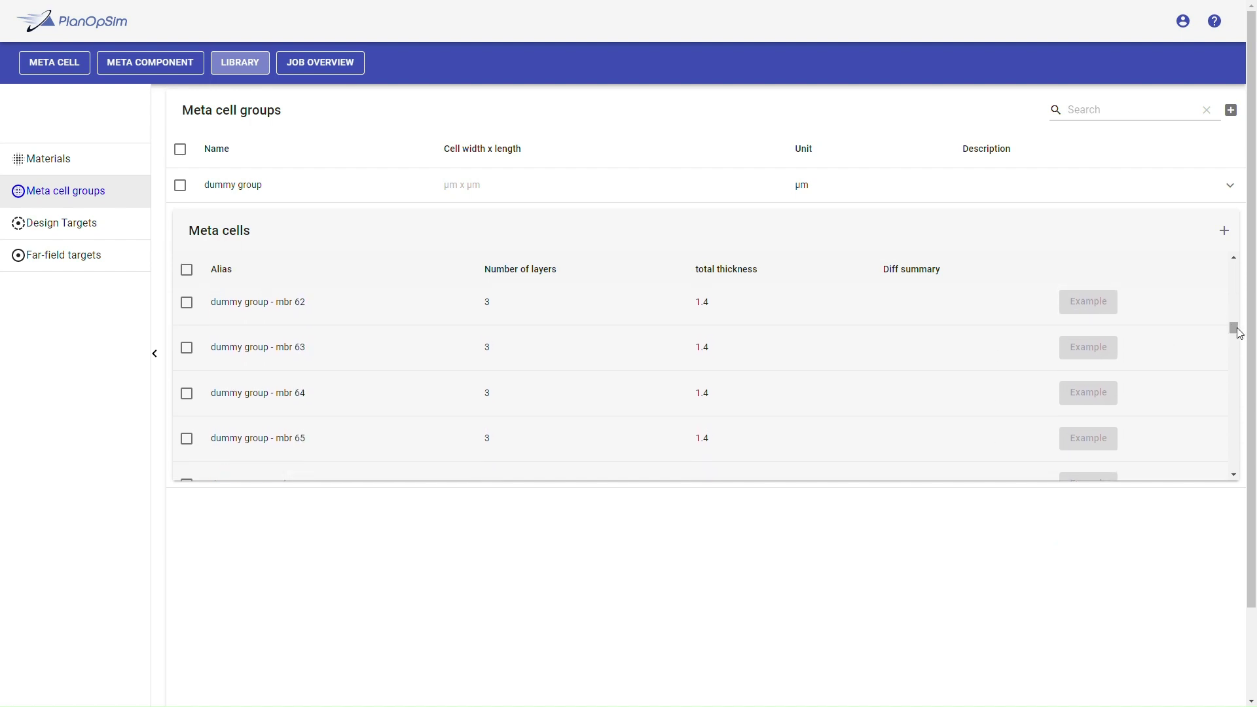
left_click_drag(1232, 327, 1218, 515)
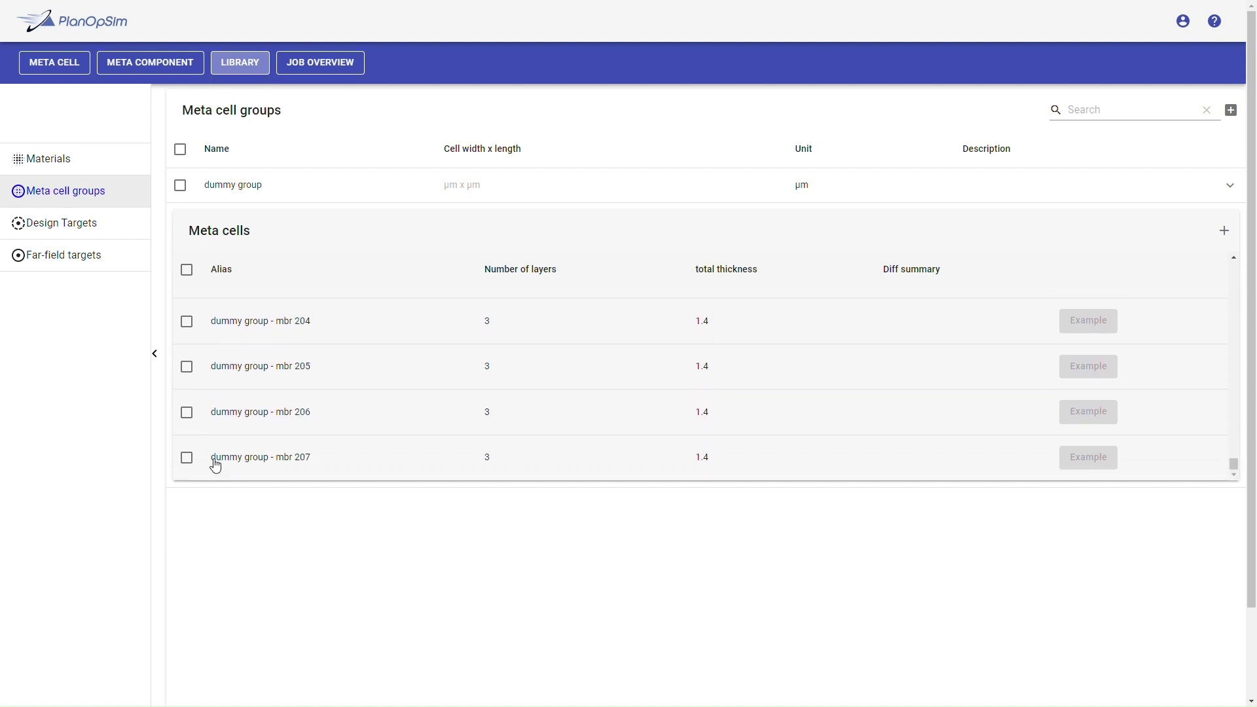
scroll(1228, 464, "up", 1)
left_click_drag(1228, 463, 1226, 247)
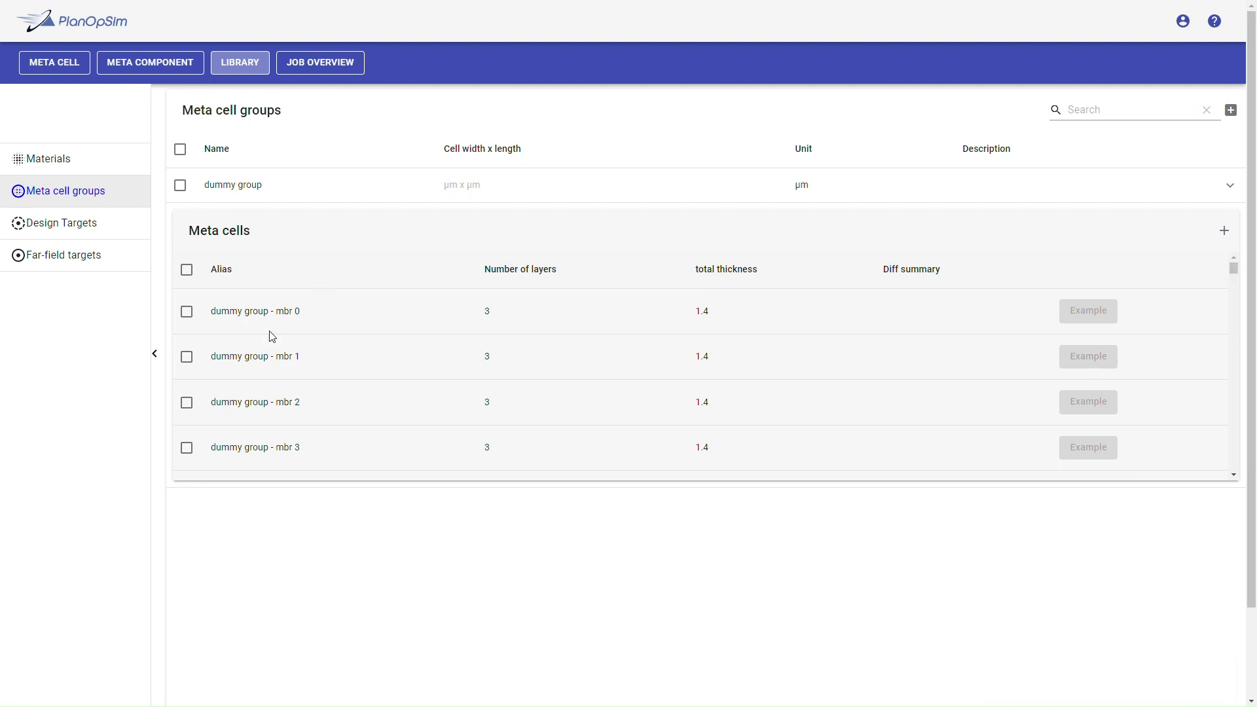
Create a new group in the Tutorial project of the meta component section and add "new meta component" to it.
left_click(157, 73)
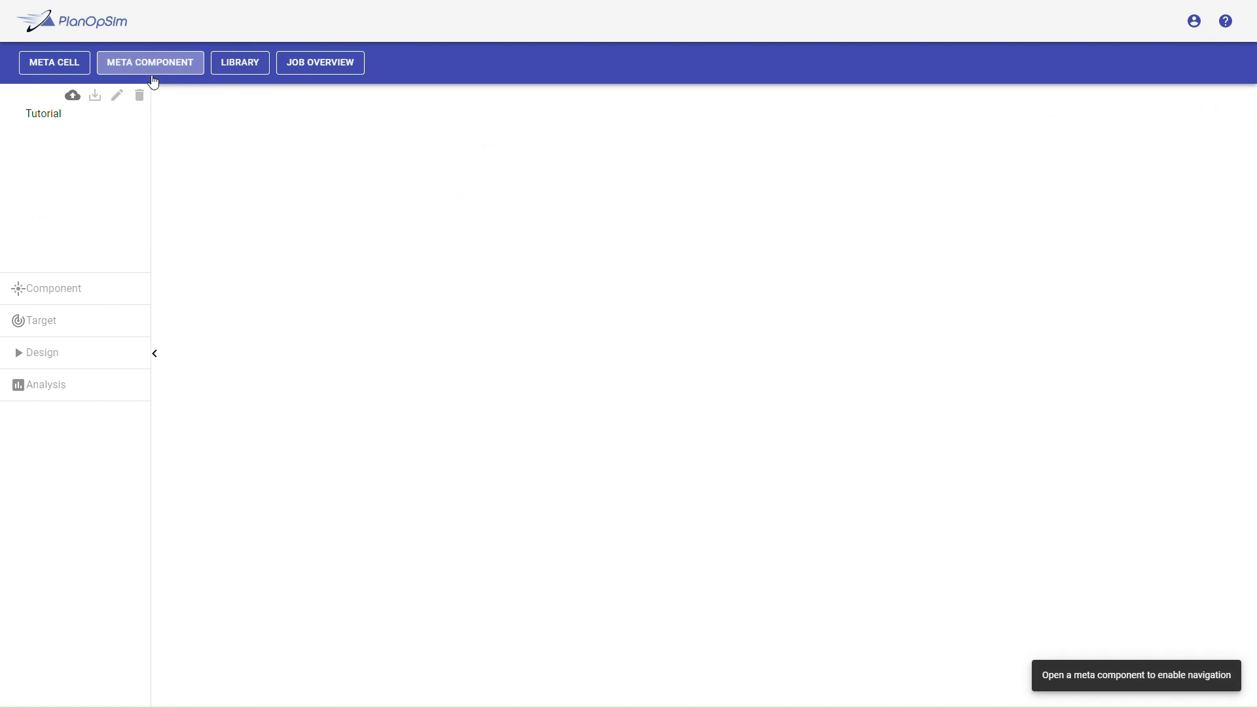
left_click(69, 114)
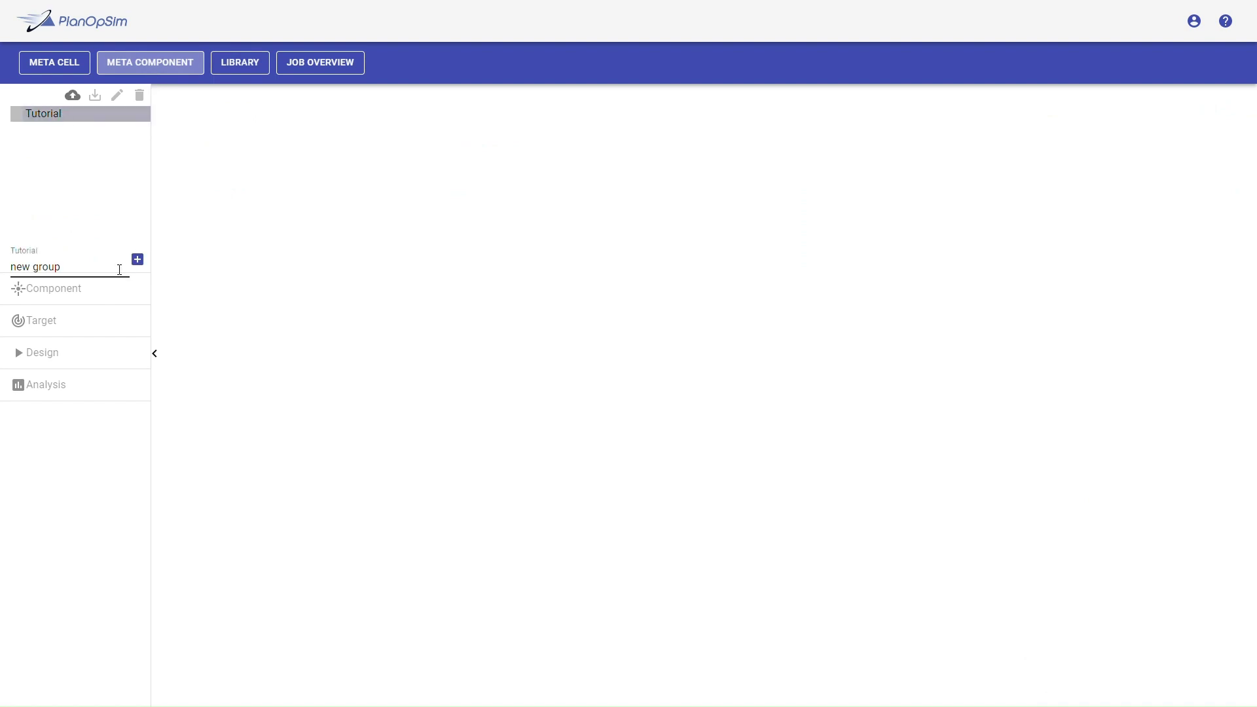
left_click(138, 262)
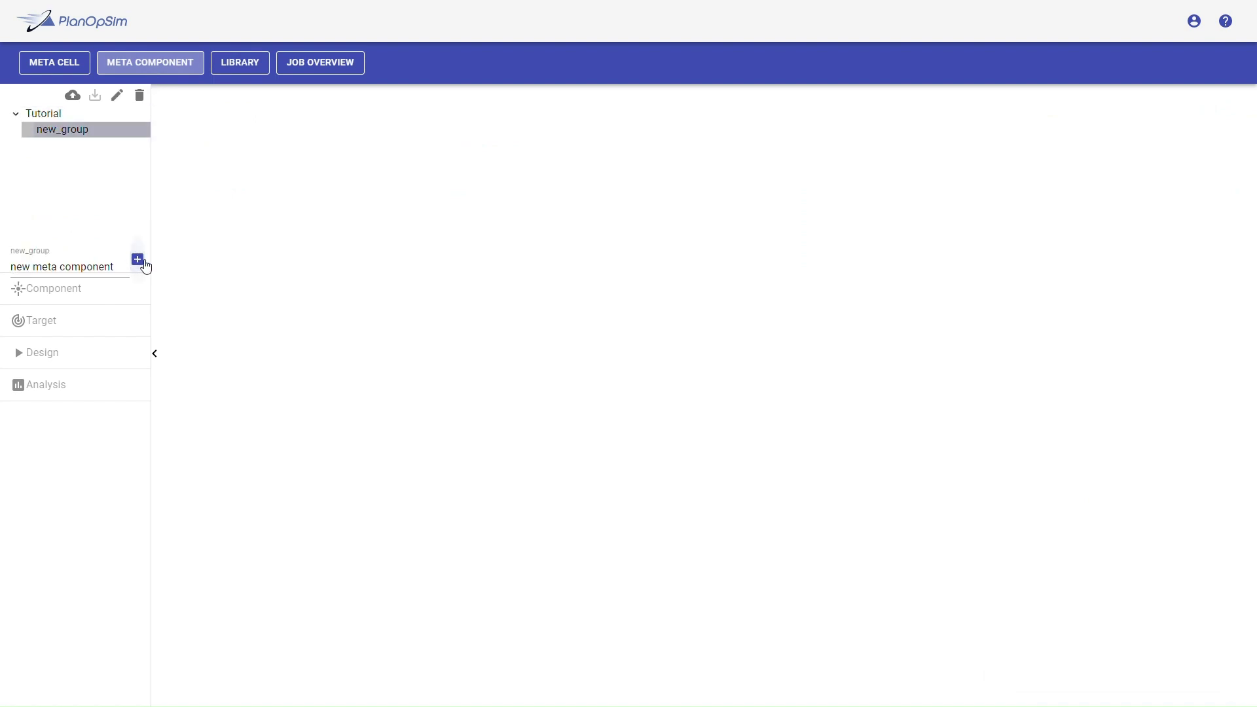
left_click(137, 260)
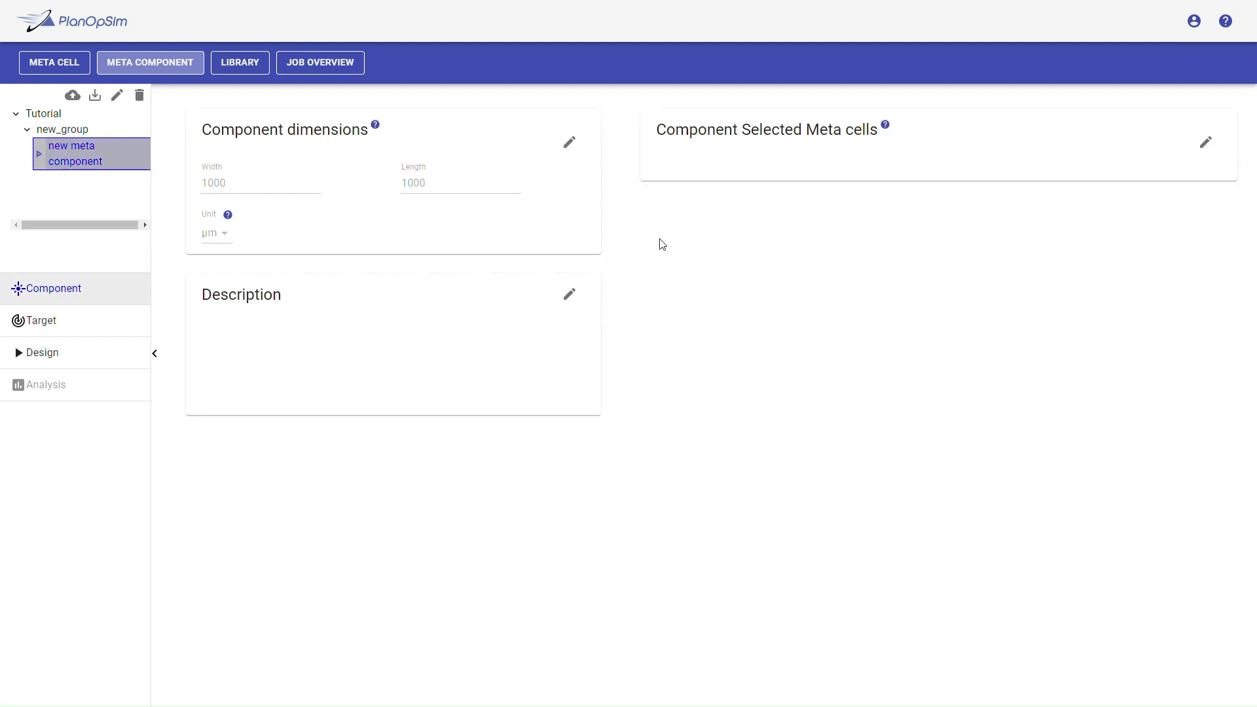
Set the component's width and length to 100 µm each and save the dimensions.
left_click(569, 142)
left_click(275, 187)
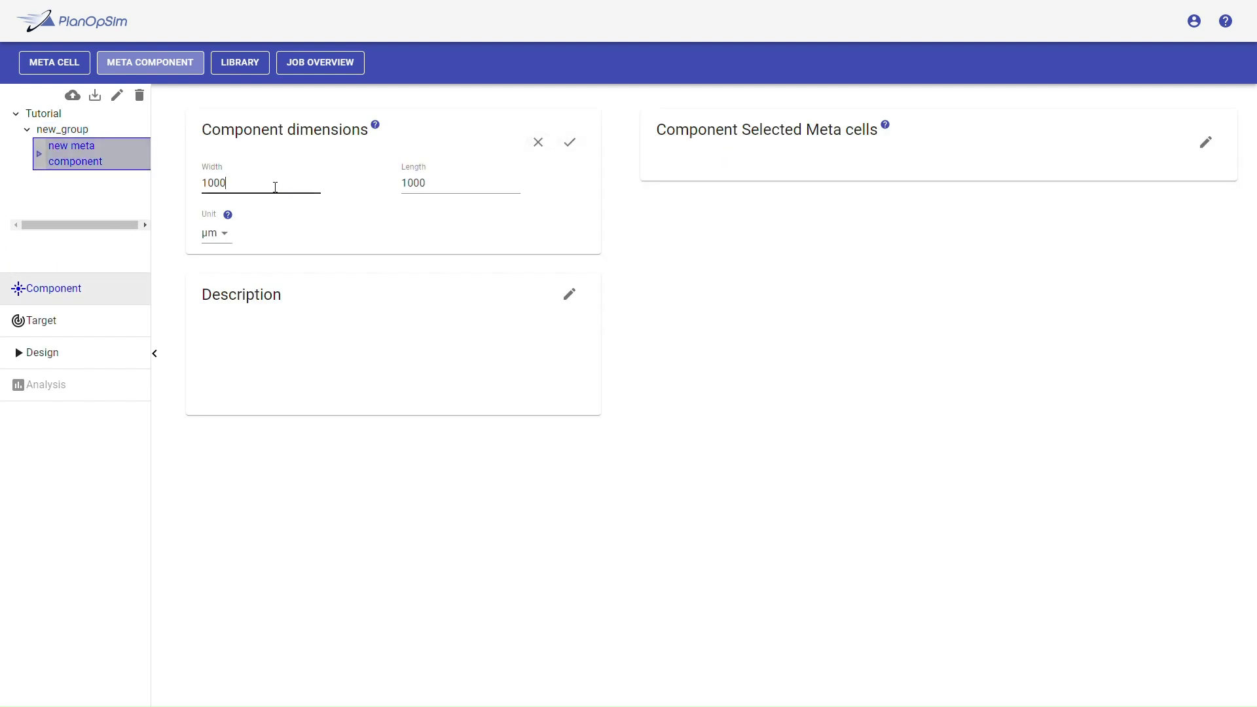
key("BackSpace")
key("Tab")
type("10101")
key("BackSpace")
key("BackSpace")
type("0")
left_click(574, 142)
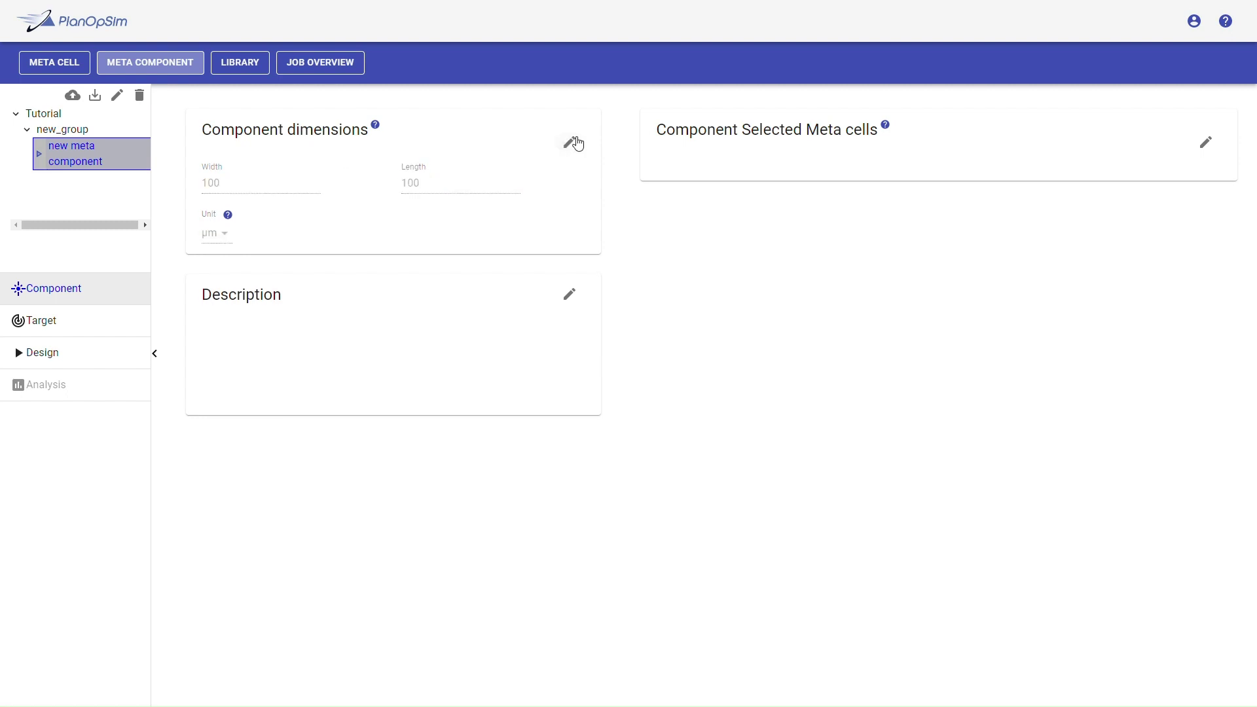
Choose dummy group as the component's meta cell group and assign all of its library meta cells to the component.
left_click(1207, 143)
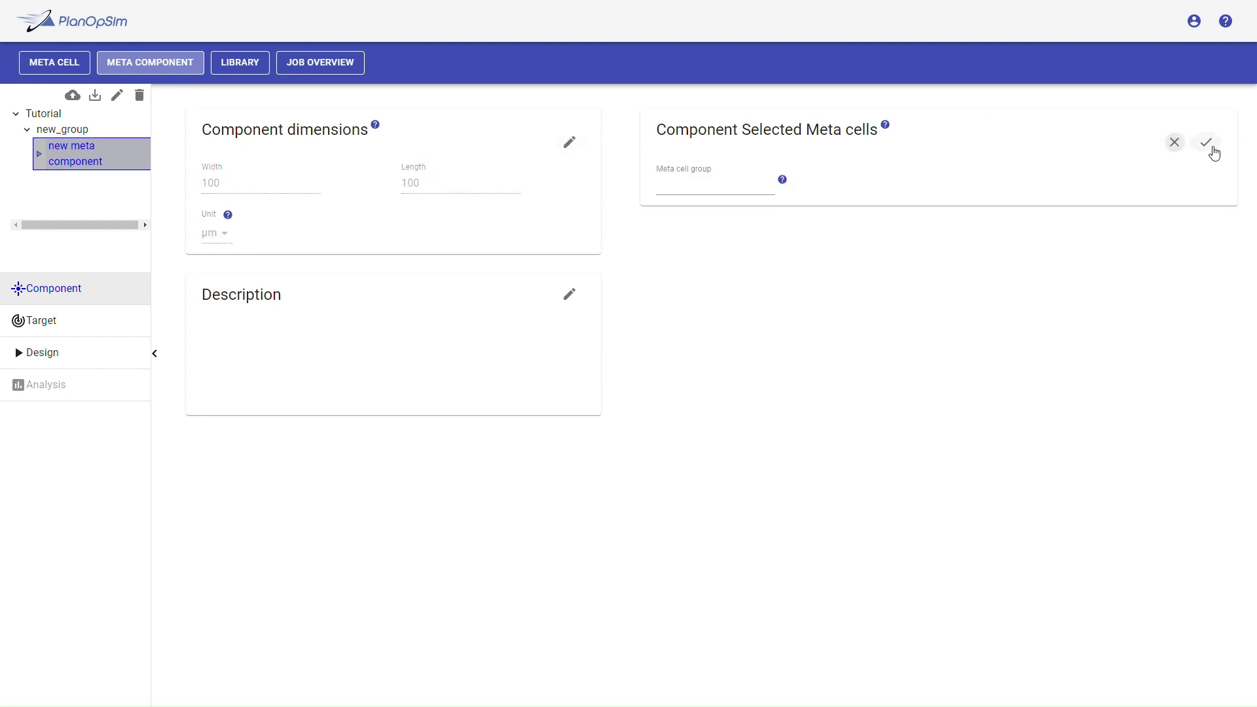
left_click(720, 190)
left_click(705, 216)
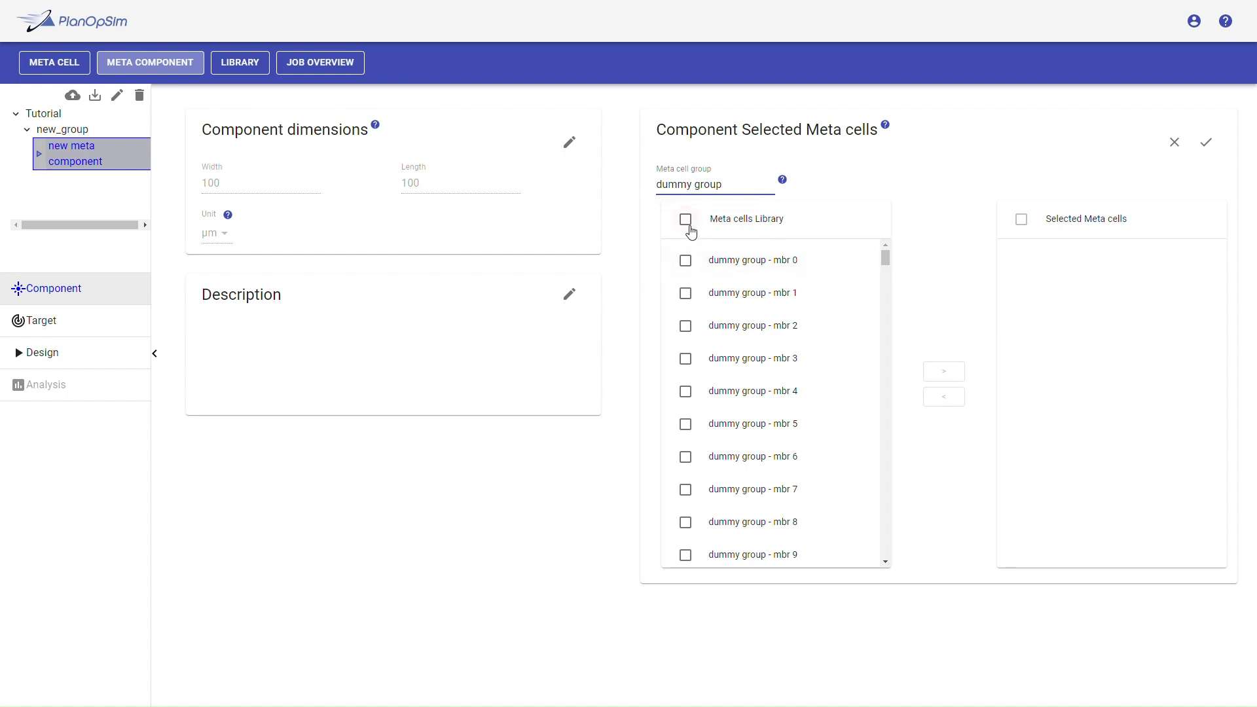
left_click(686, 219)
left_click(946, 371)
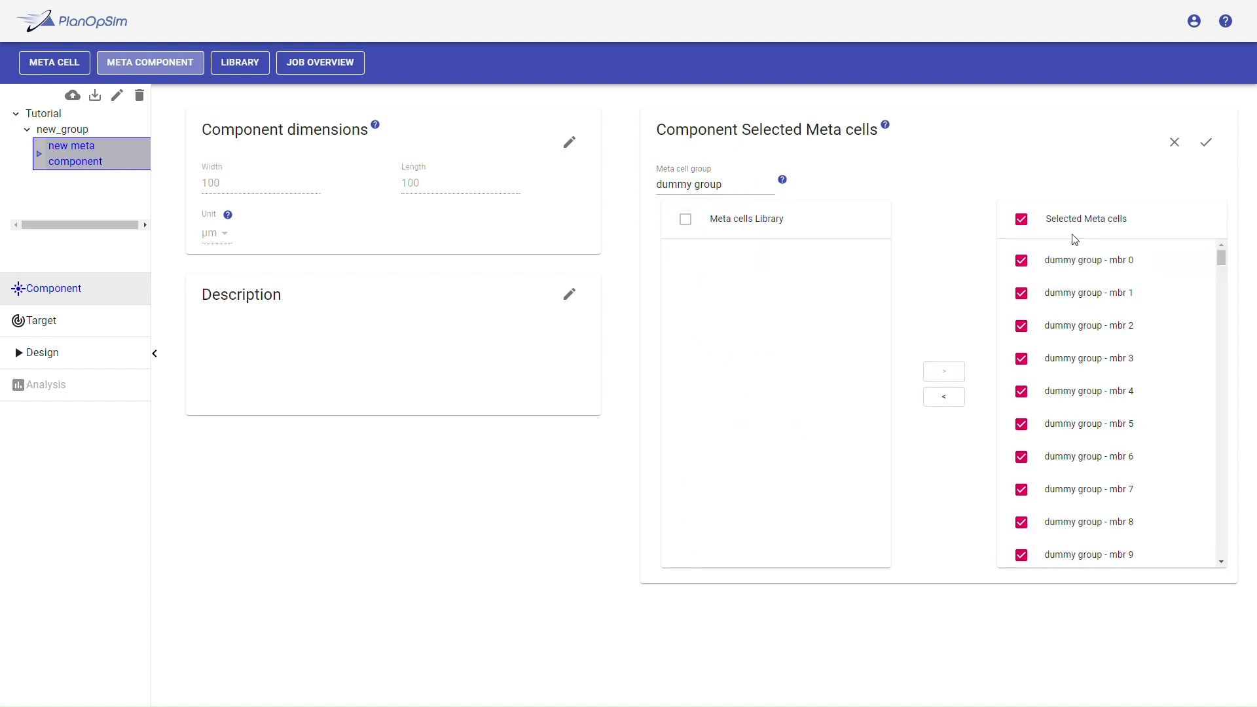
left_click(1209, 145)
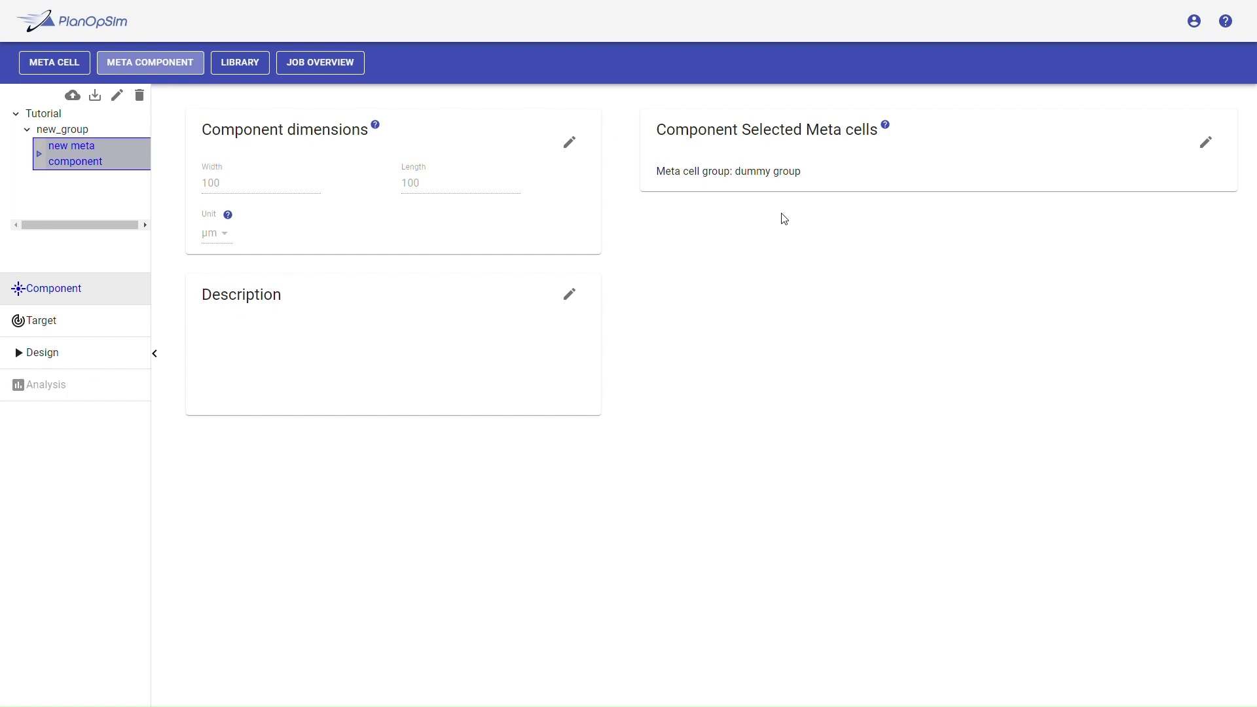
Look through the list of meta cells assigned to the component.
scroll(725, 393, "down", 20)
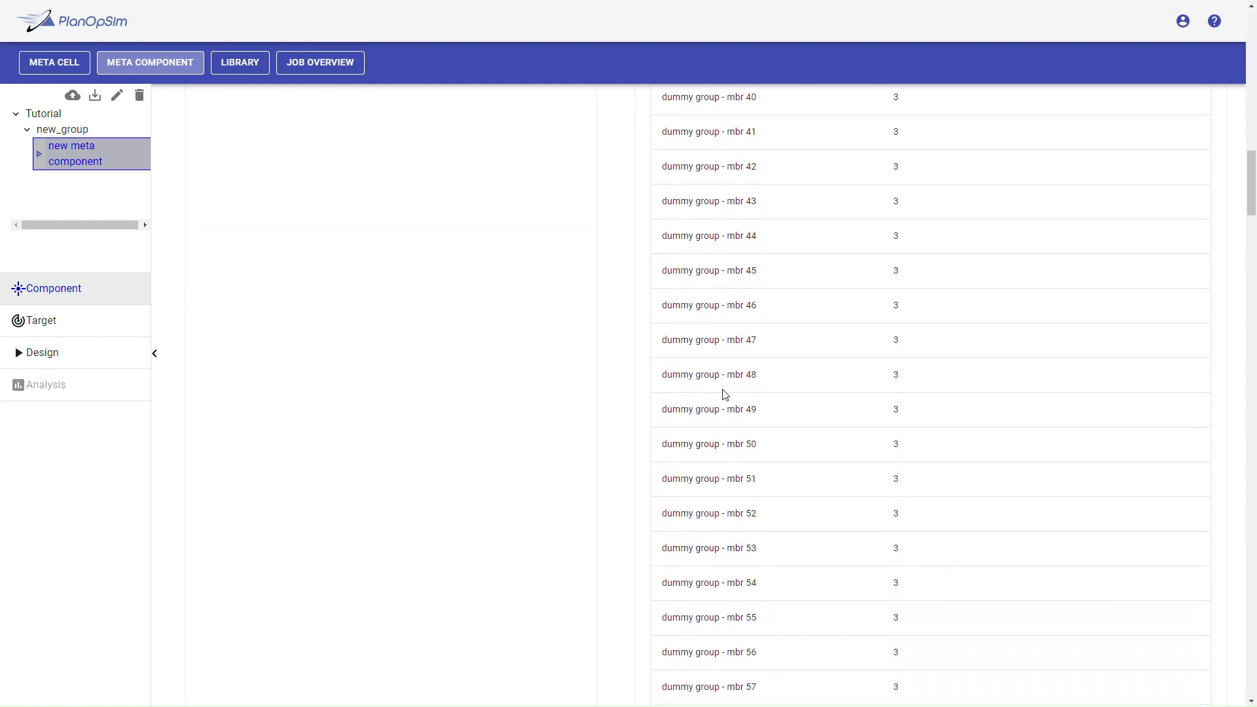
scroll(864, 336, "up", 10)
scroll(864, 337, "up", 16)
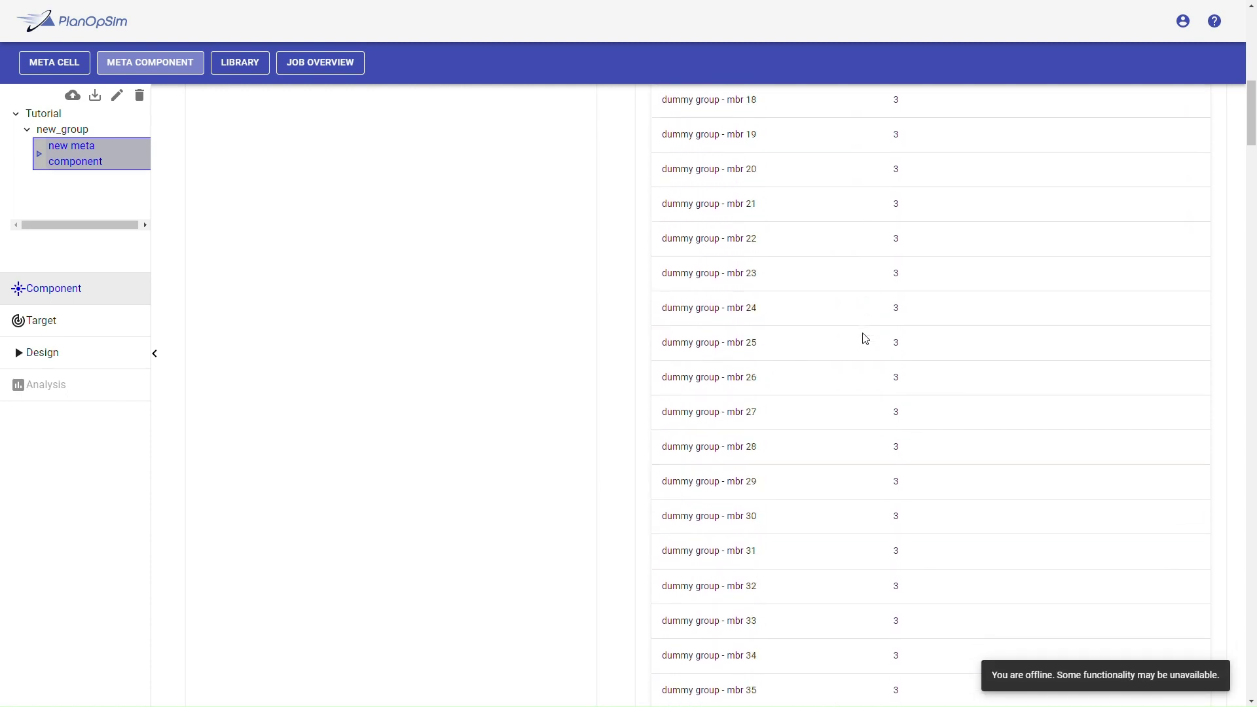